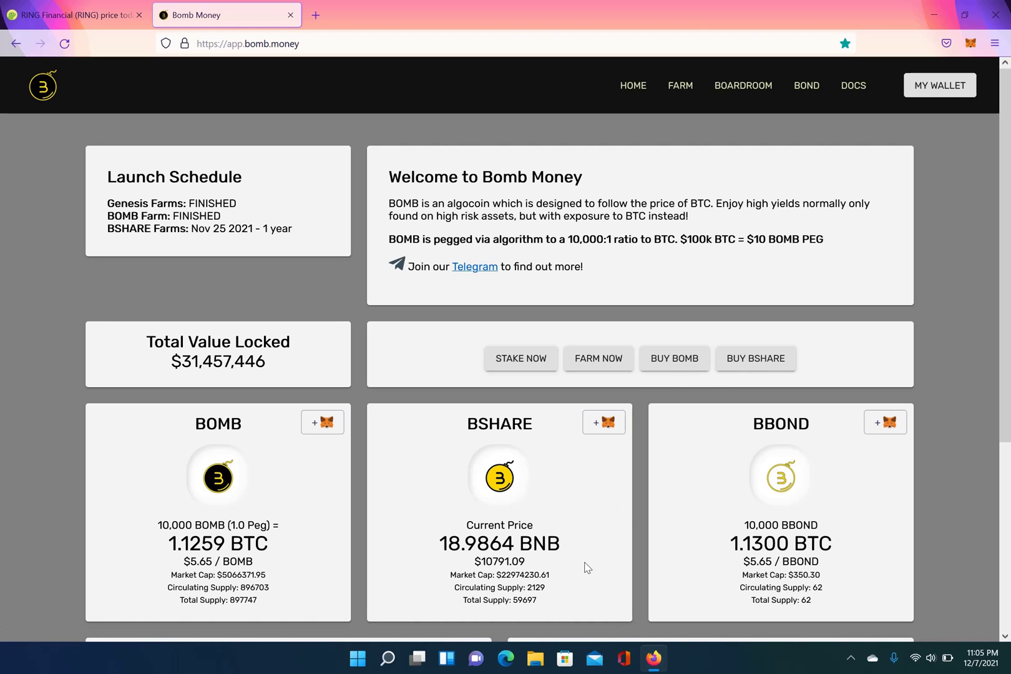
pyautogui.scroll(-4, 587, 566)
pyautogui.scroll(-3, 702, 291)
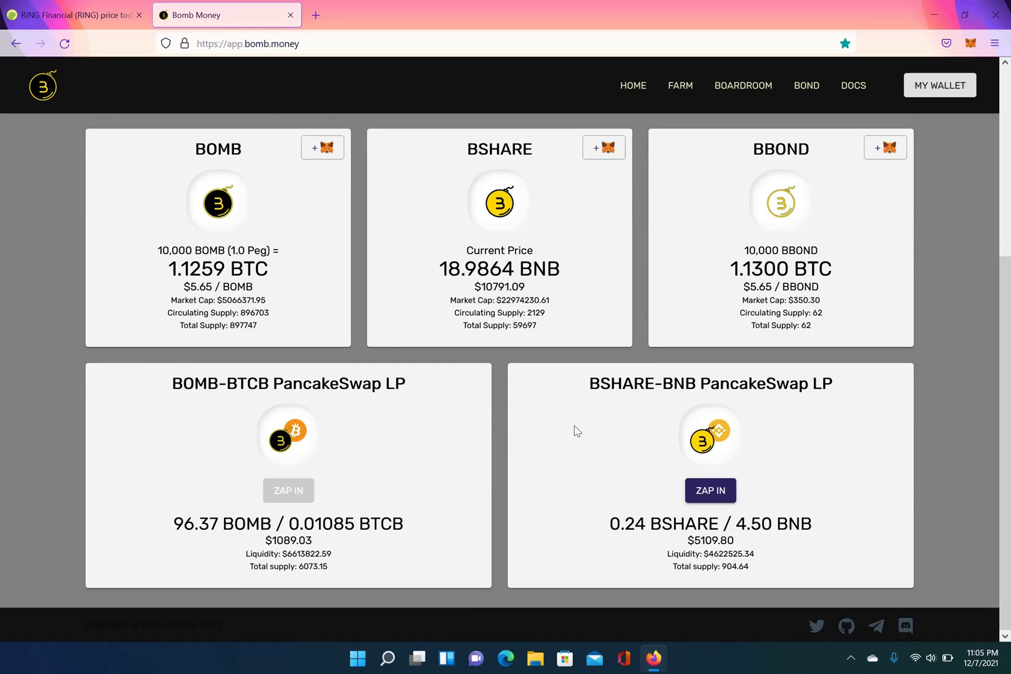
pyautogui.scroll(5, 622, 413)
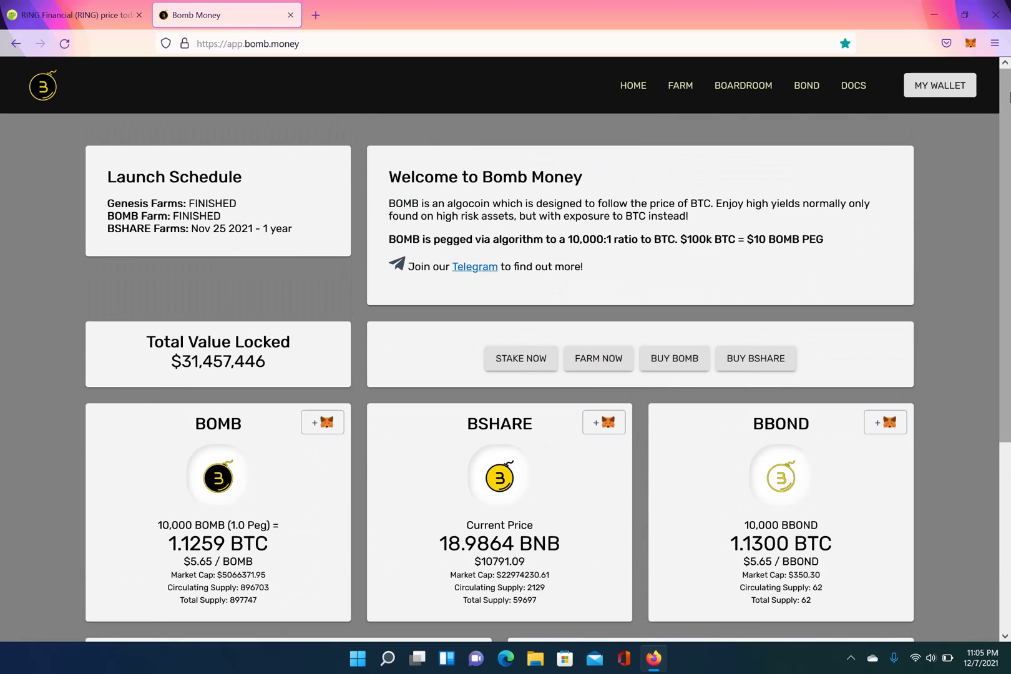
# Claim the BOMB-BTCB-LP farm's BSHARE rewards, confirm in MetaMask, and check the wallet activity
pyautogui.click(680, 86)
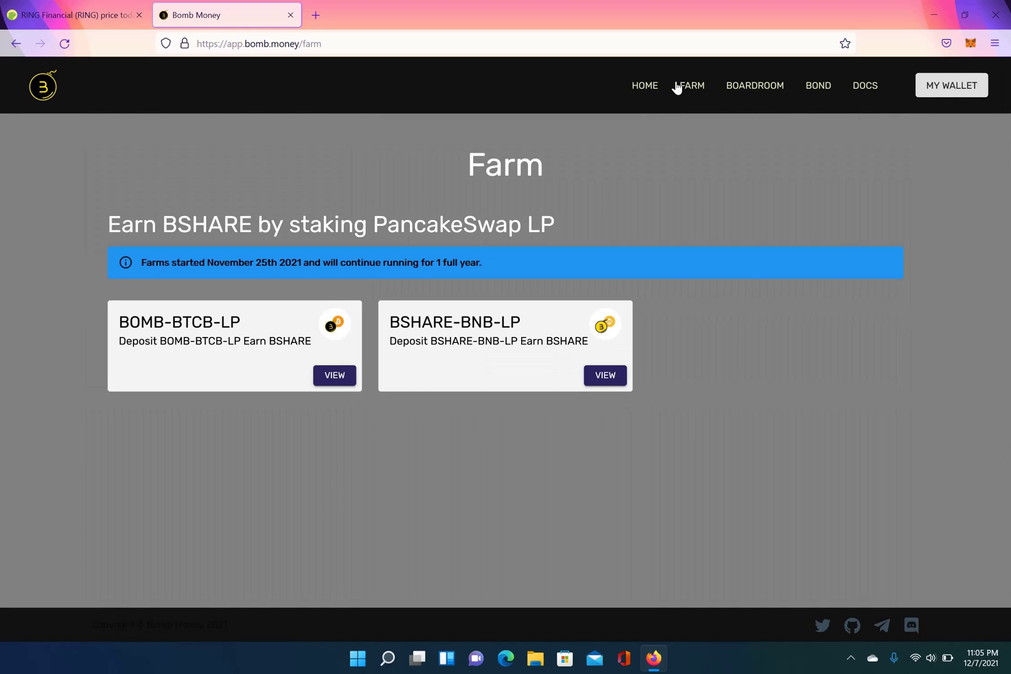
pyautogui.click(334, 374)
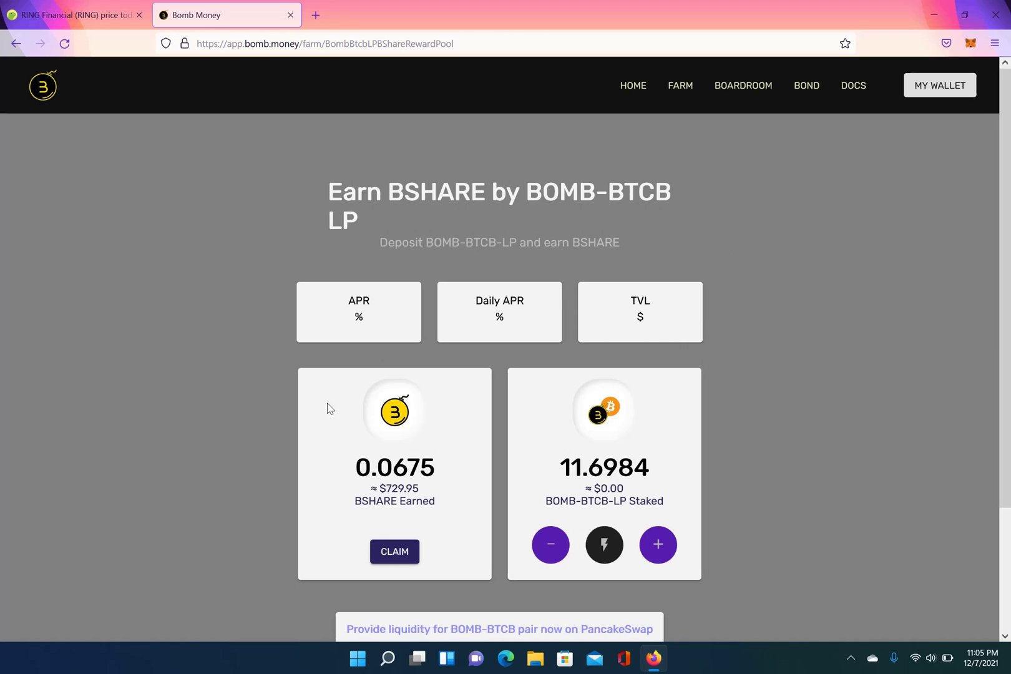
pyautogui.click(389, 555)
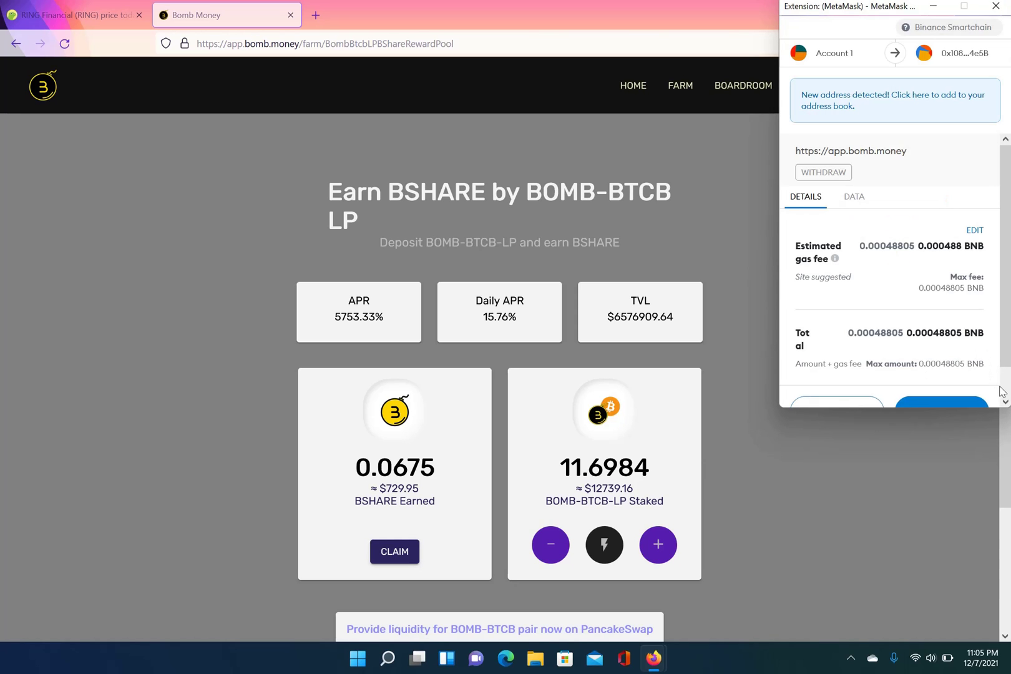
pyautogui.click(1004, 402)
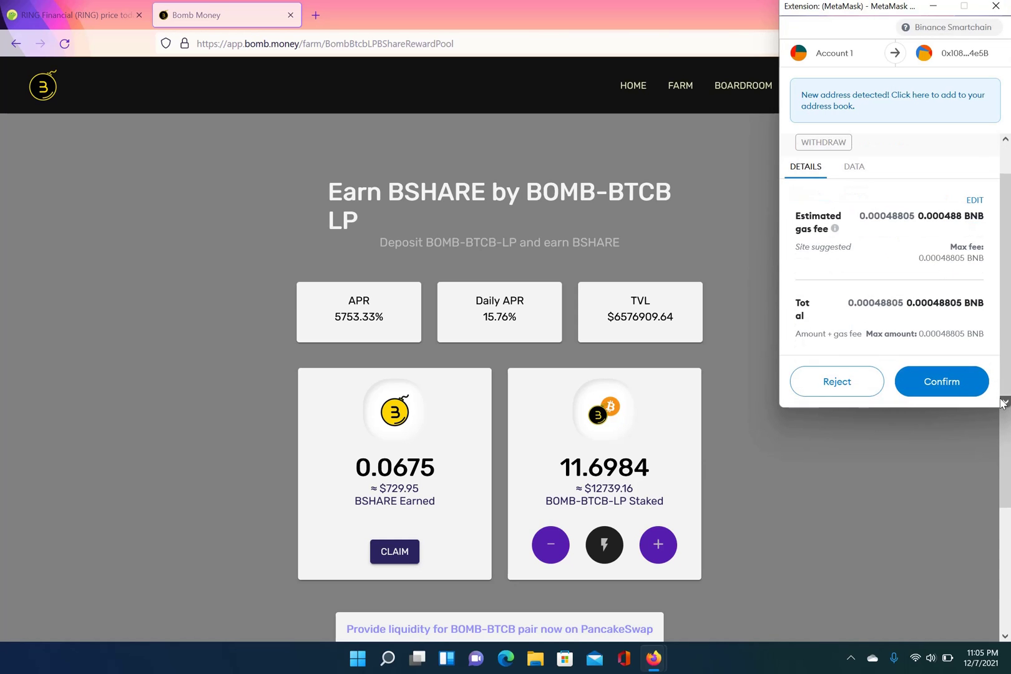
pyautogui.click(943, 382)
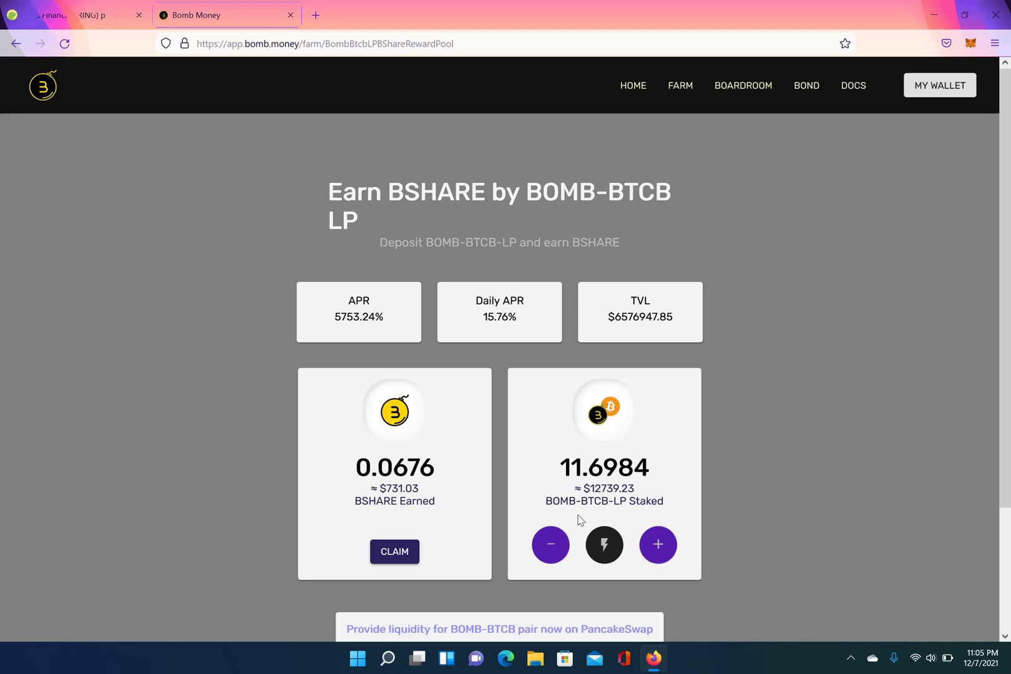
pyautogui.click(970, 43)
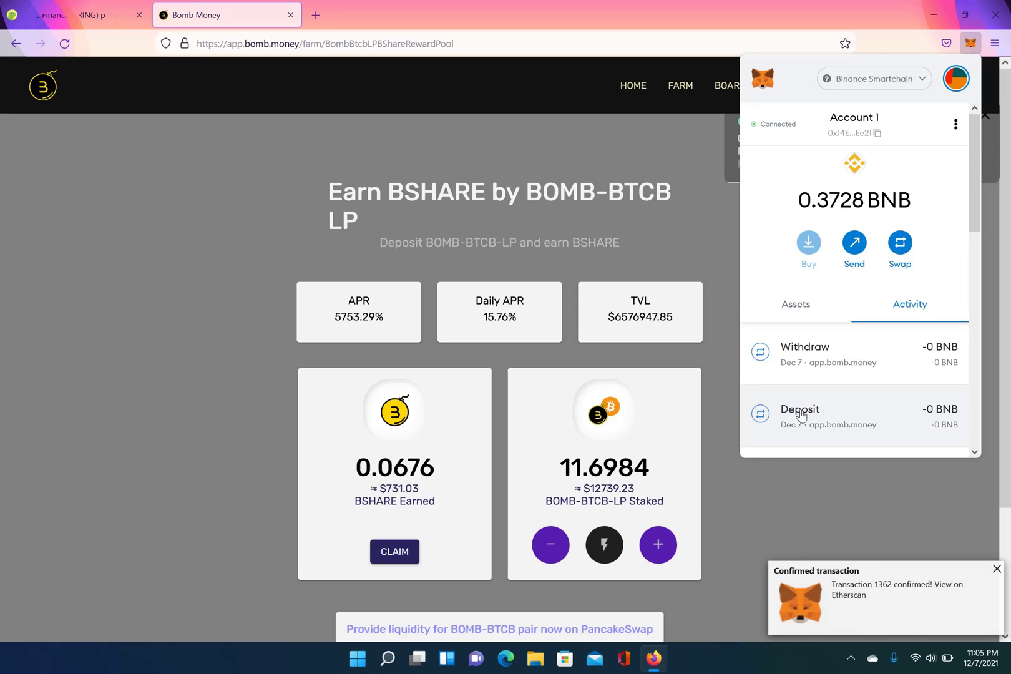
pyautogui.click(996, 566)
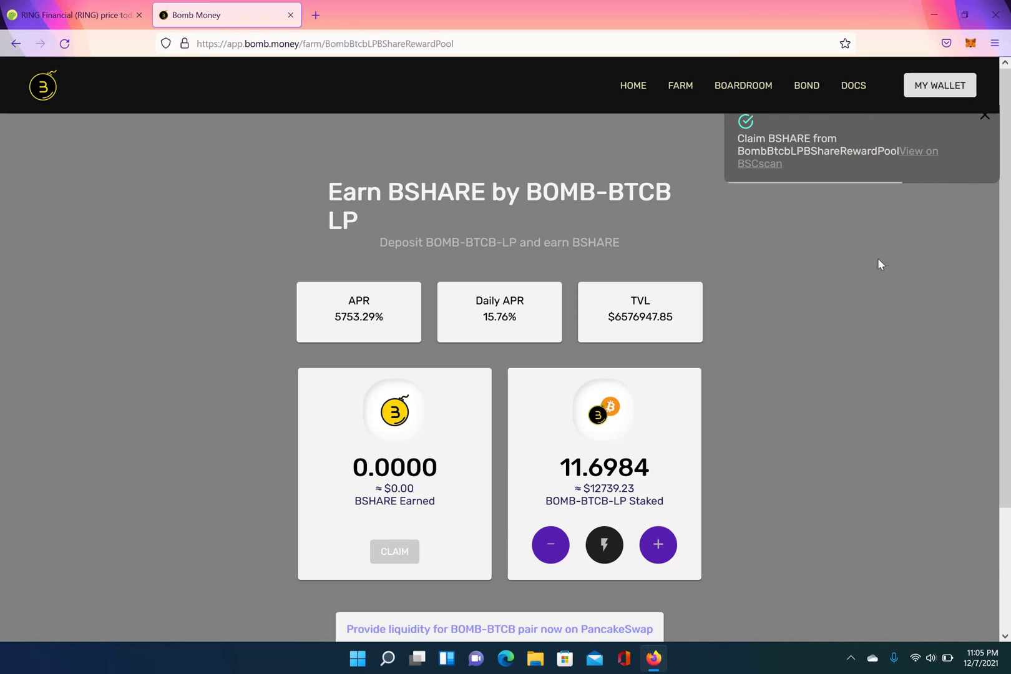
# Connect the MetaMask account to PancakeSwap's BTCB-to-BOMB swap page
pyautogui.click(633, 86)
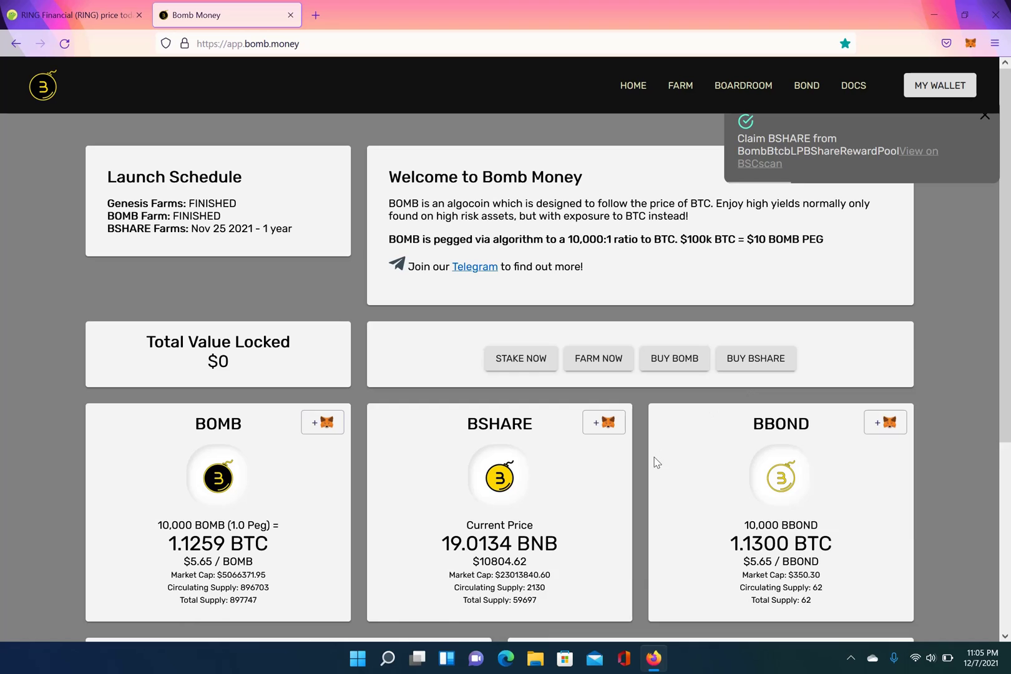
pyautogui.scroll(-5, 655, 462)
pyautogui.scroll(3, 679, 473)
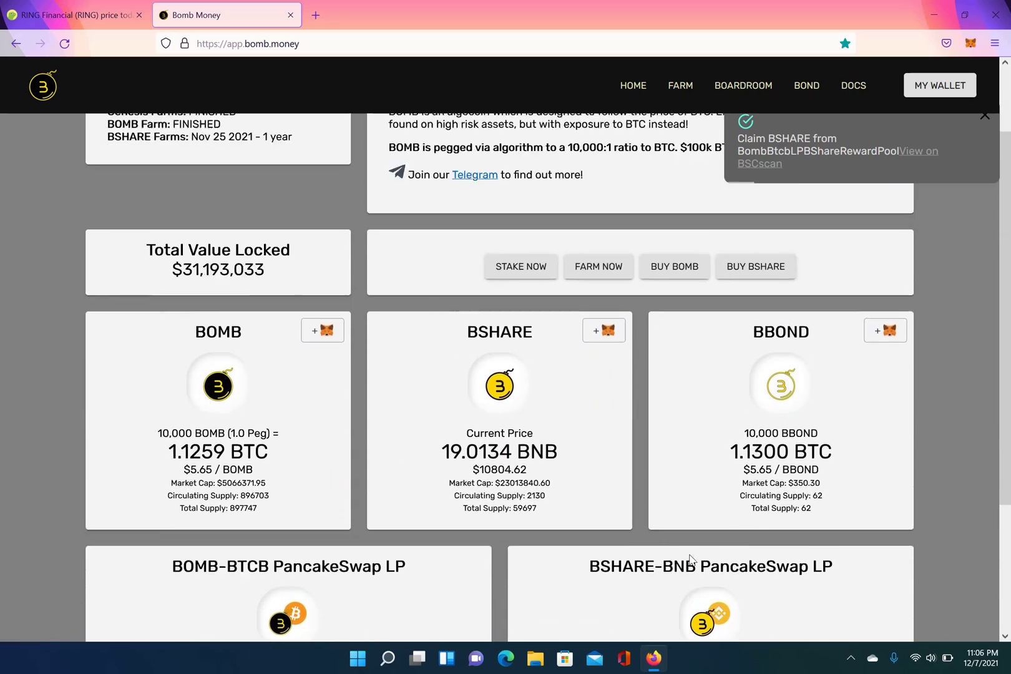
pyautogui.scroll(3, 689, 558)
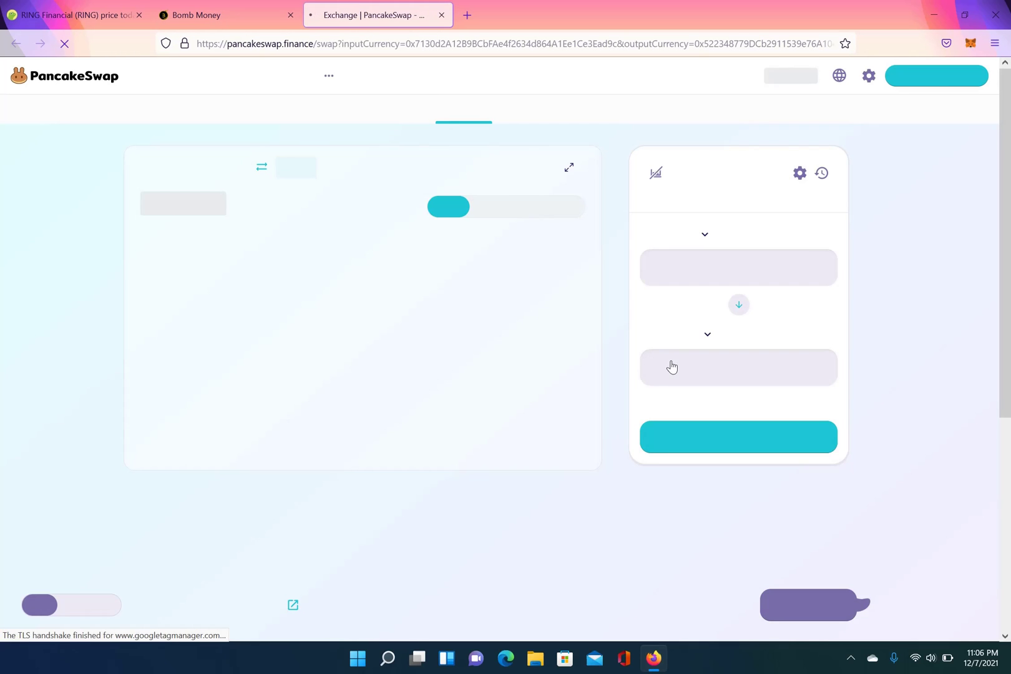
pyautogui.click(919, 80)
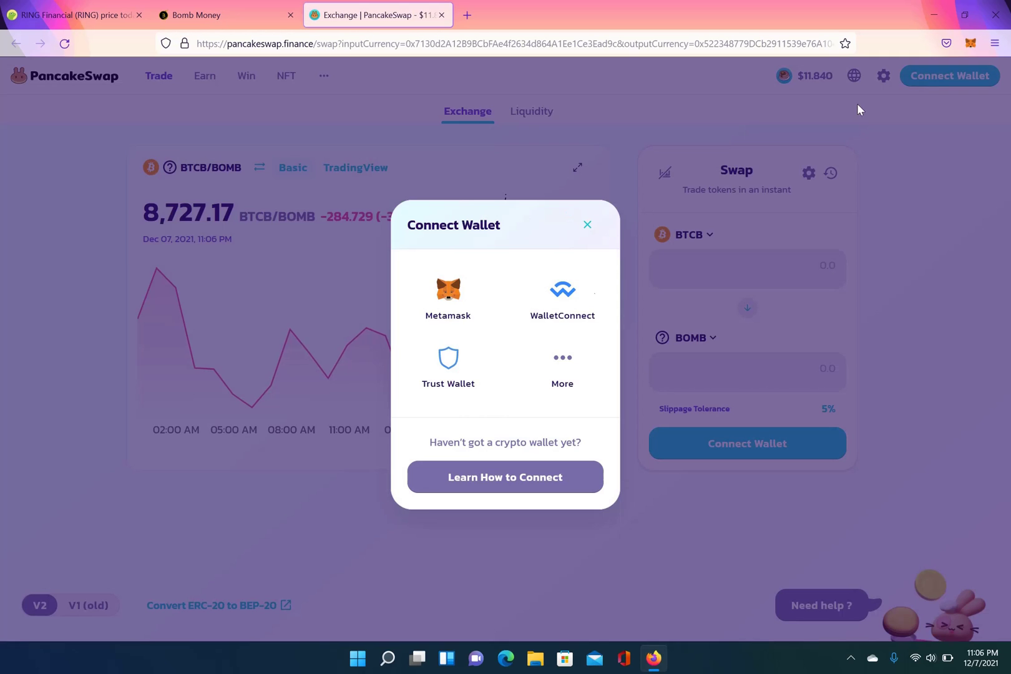
pyautogui.click(454, 296)
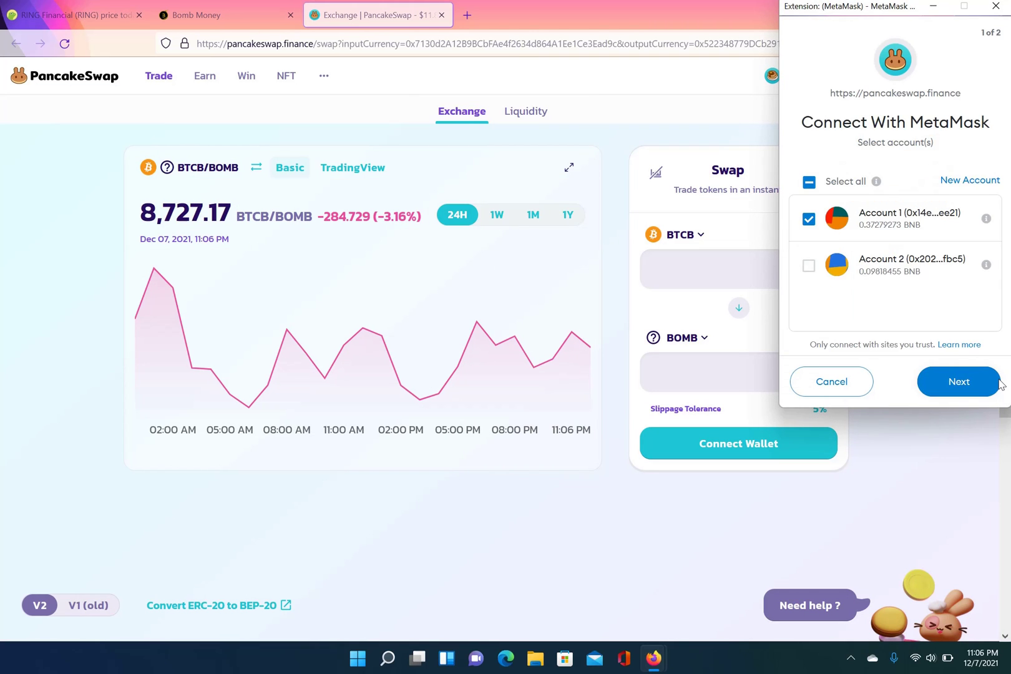
pyautogui.click(958, 381)
pyautogui.click(972, 385)
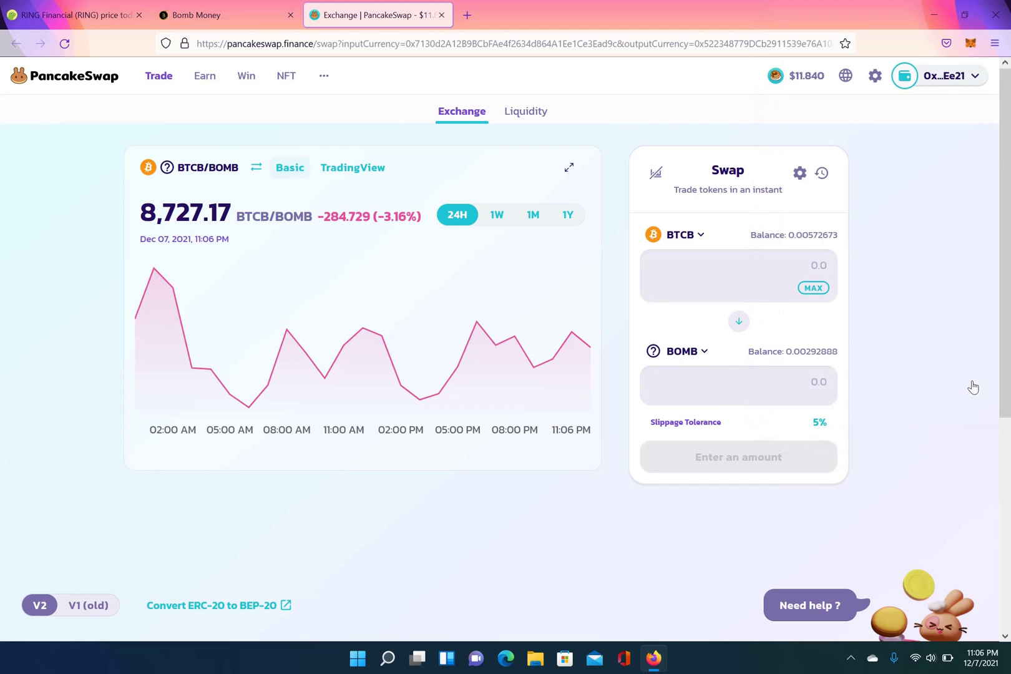
# Choose BSHARE as the swap's input token and close the duplicate exchange tab
pyautogui.click(684, 234)
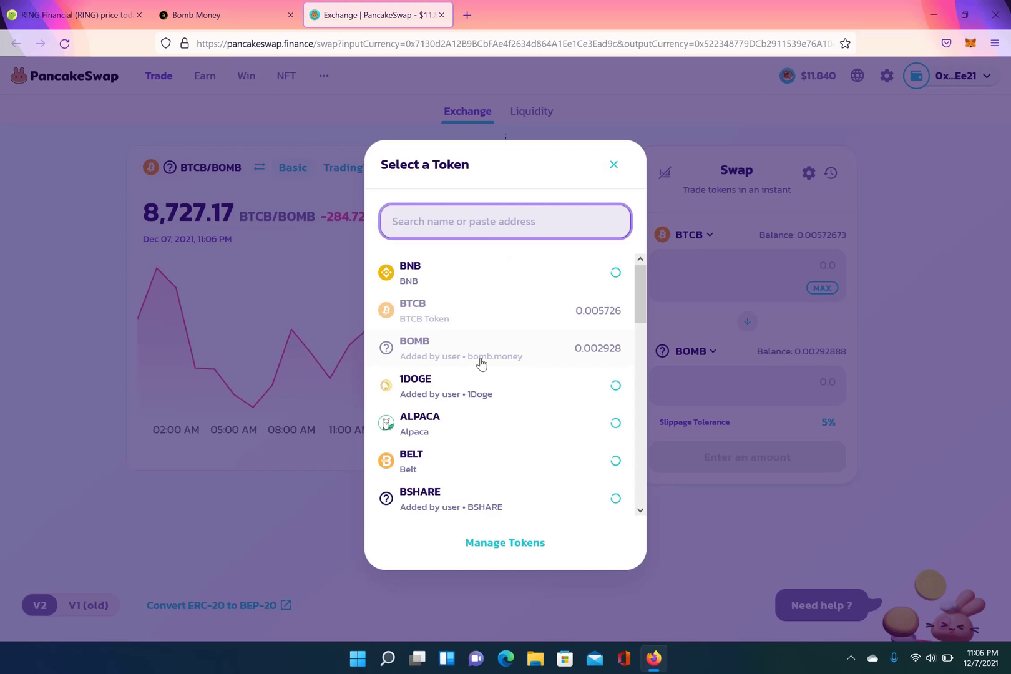
pyautogui.write('b')
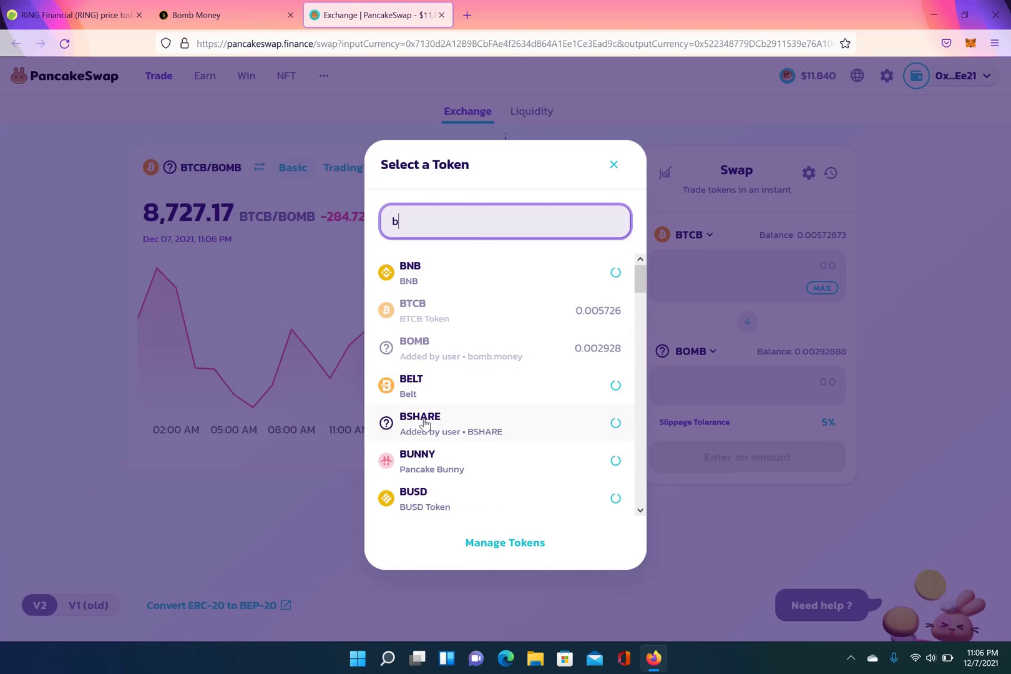
pyautogui.click(425, 424)
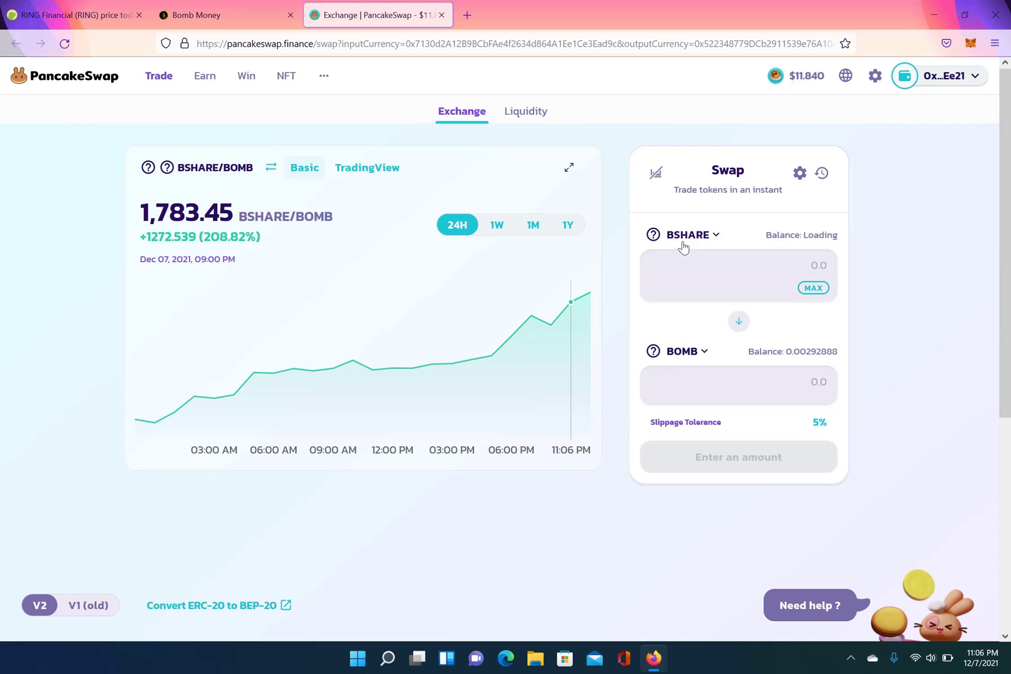
pyautogui.click(221, 13)
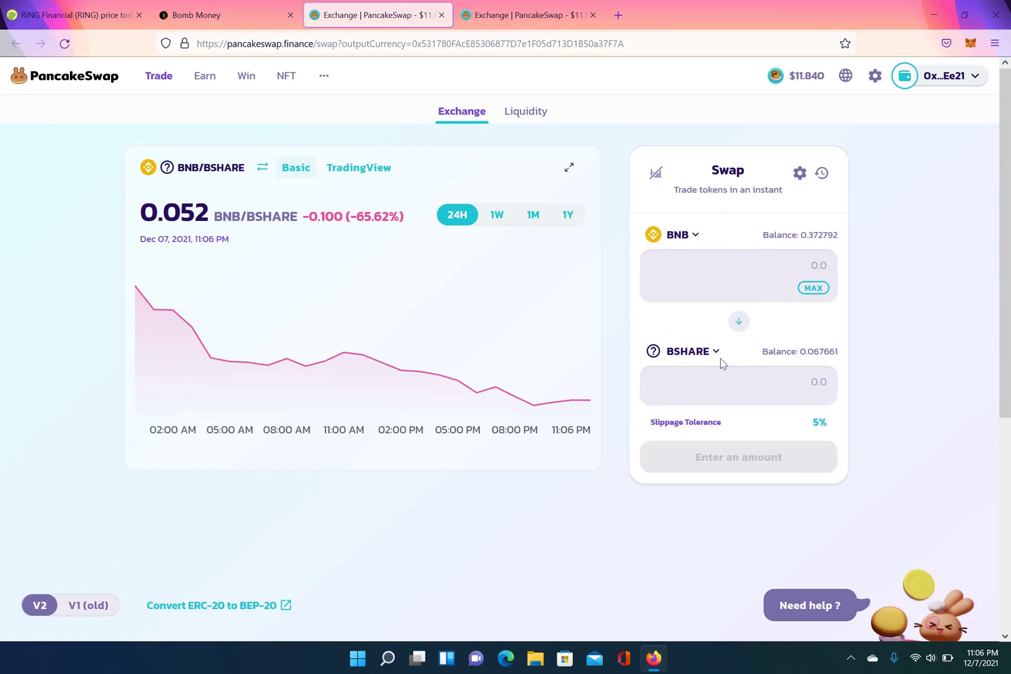
pyautogui.click(592, 15)
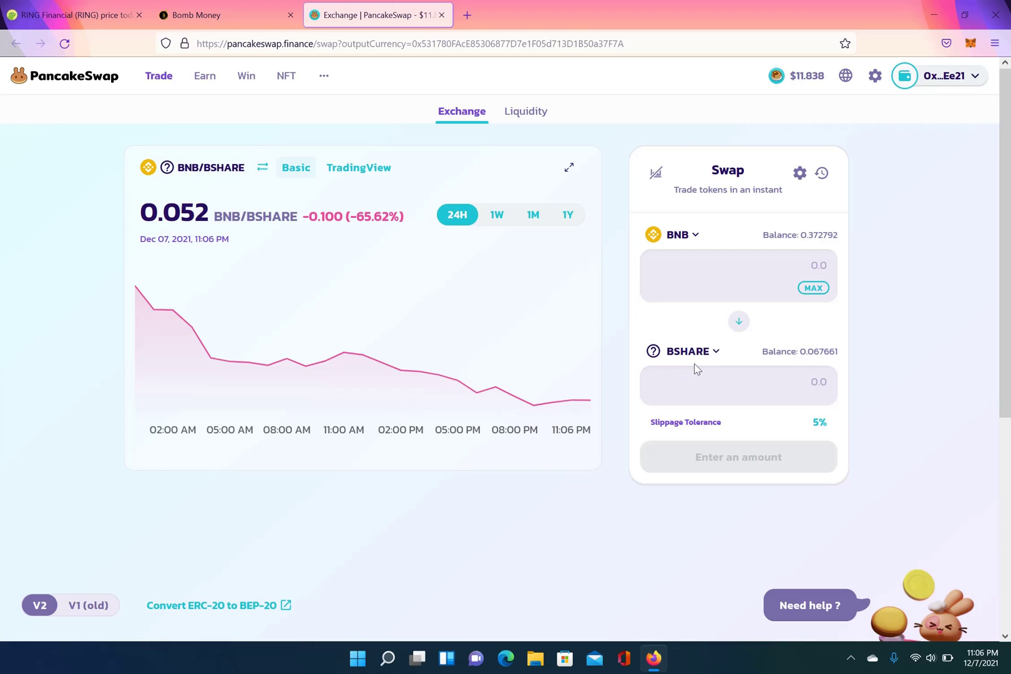
pyautogui.click(247, 11)
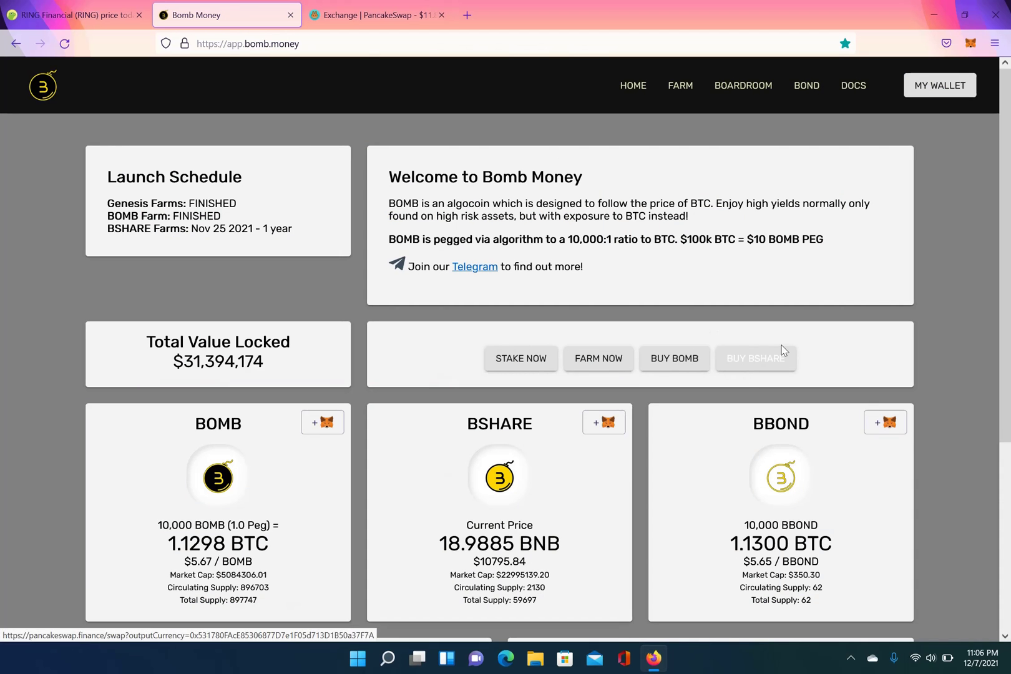
pyautogui.click(358, 15)
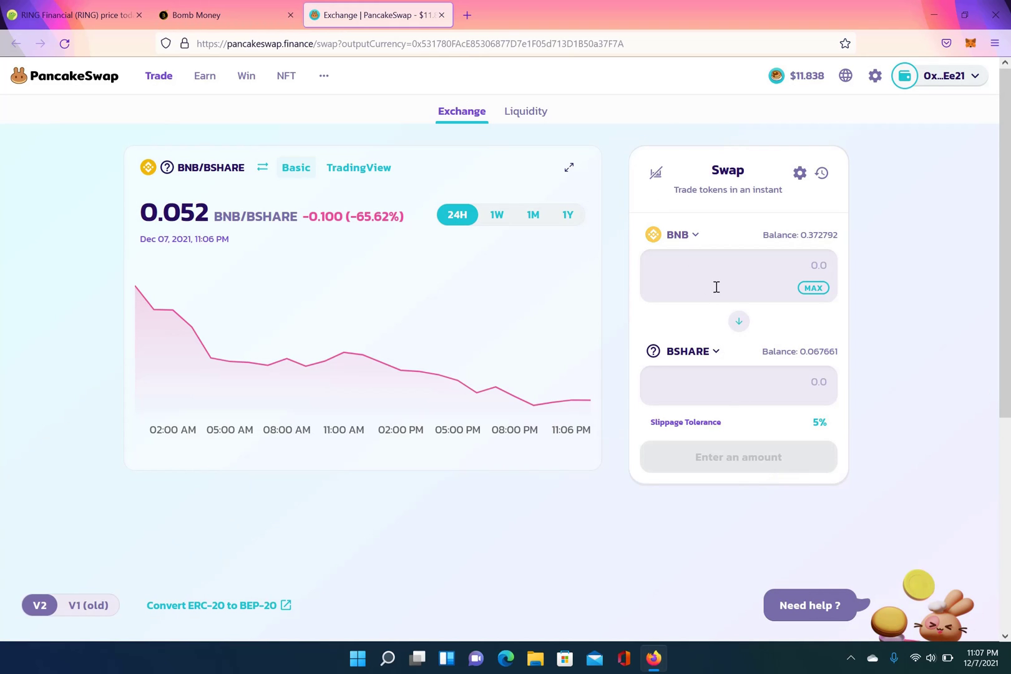
# Reverse the swap to sell BSHARE and choose BOMB as the token received
pyautogui.click(738, 321)
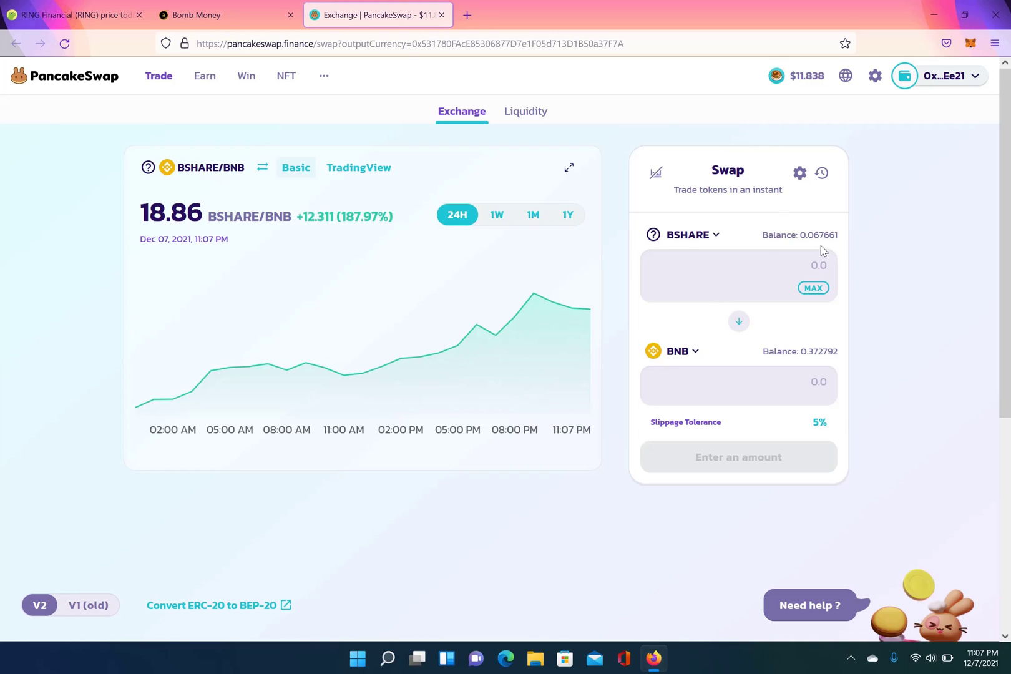
pyautogui.click(690, 352)
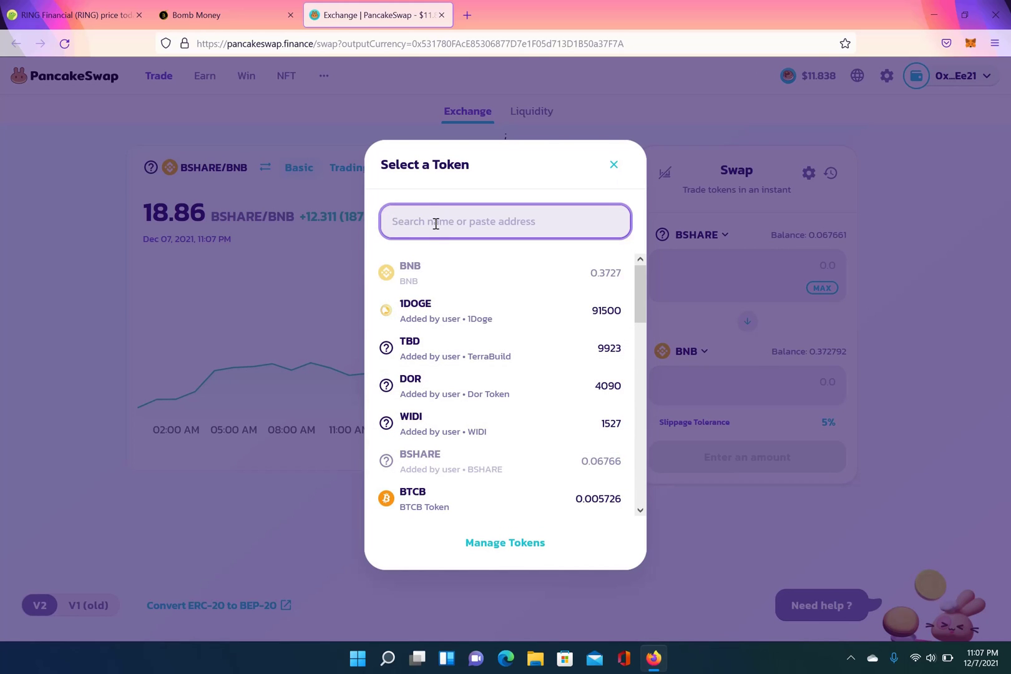
pyautogui.write('b')
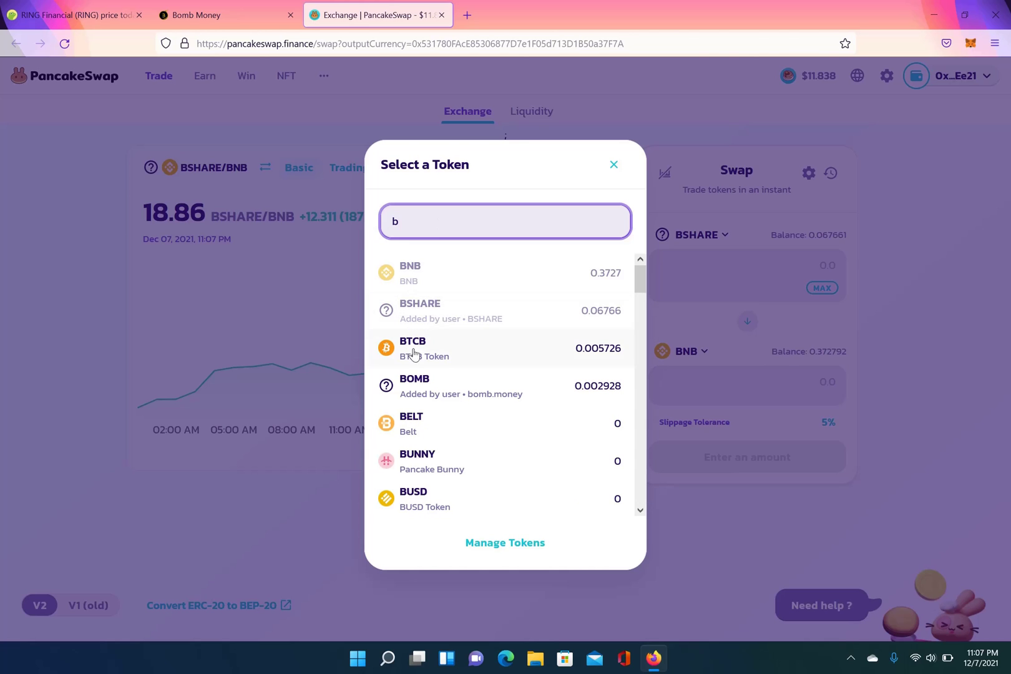
pyautogui.click(414, 386)
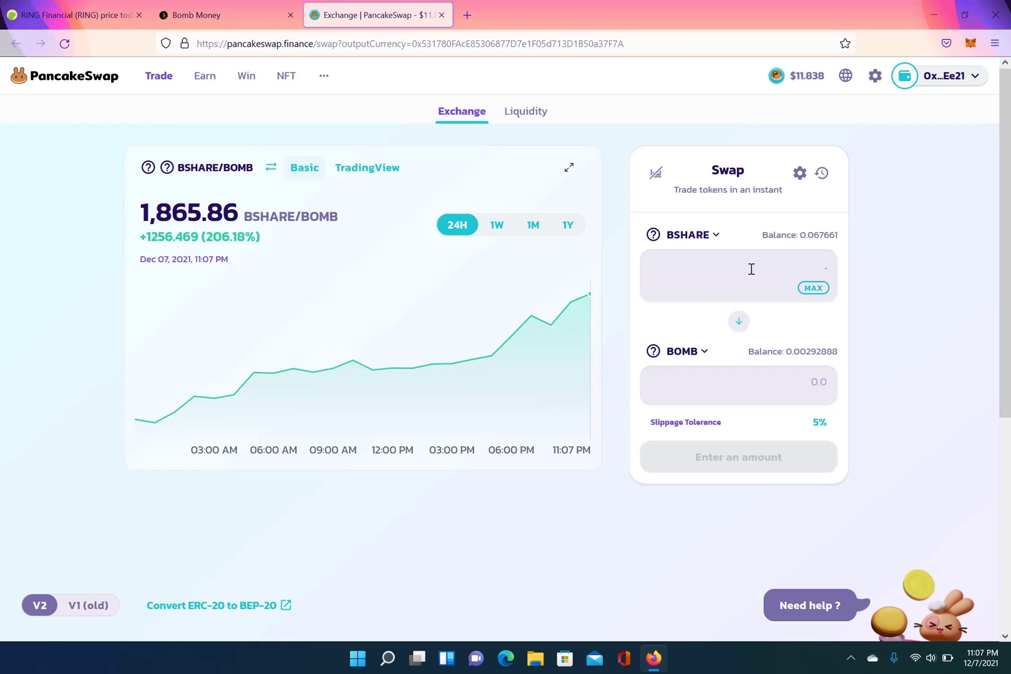
pyautogui.write('.3')
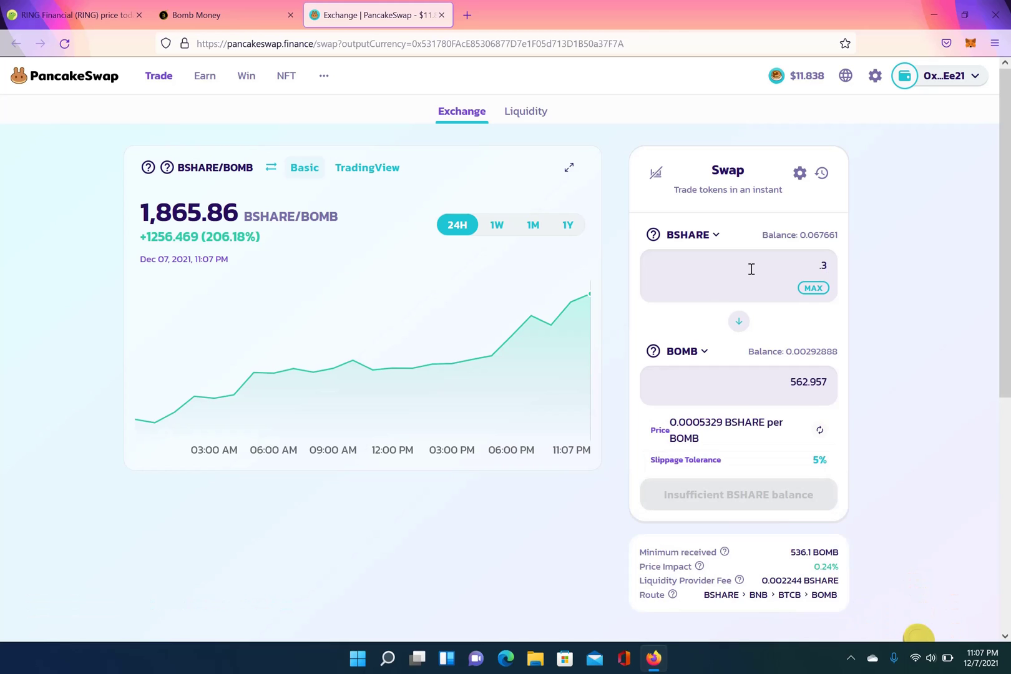
pyautogui.write('2')
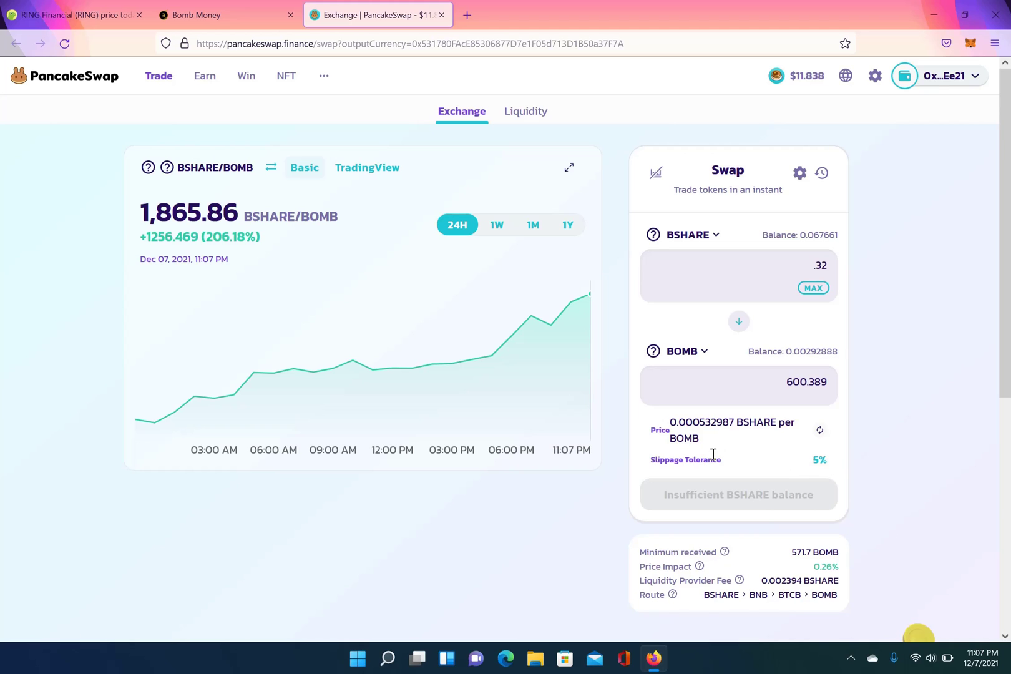
# Choose the 0.1% slippage tolerance preset in the swap settings
pyautogui.click(799, 173)
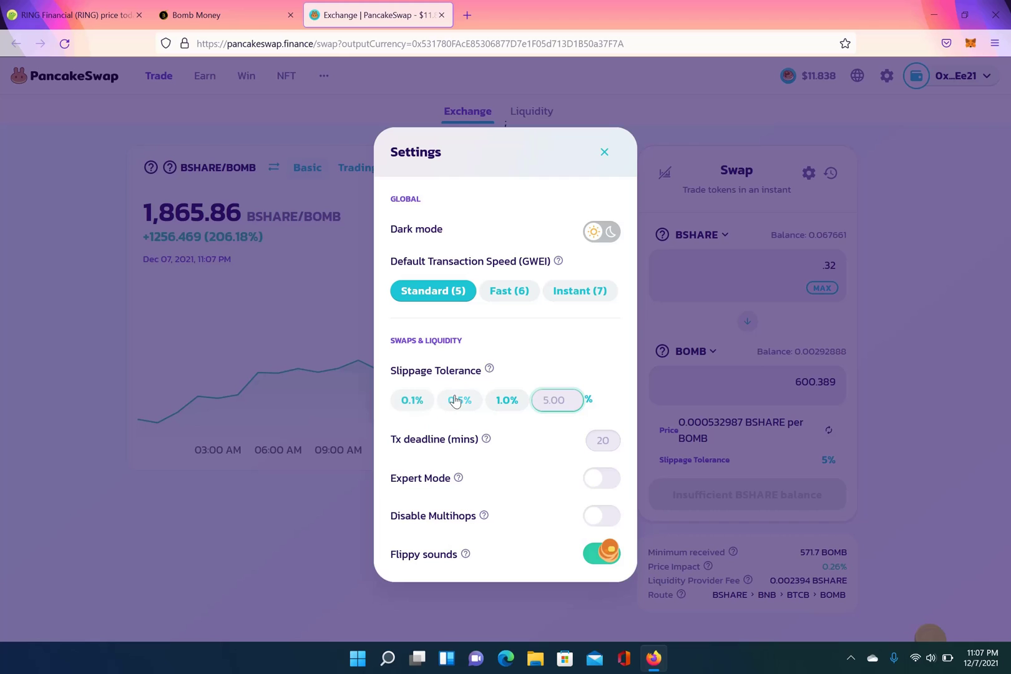
pyautogui.click(413, 399)
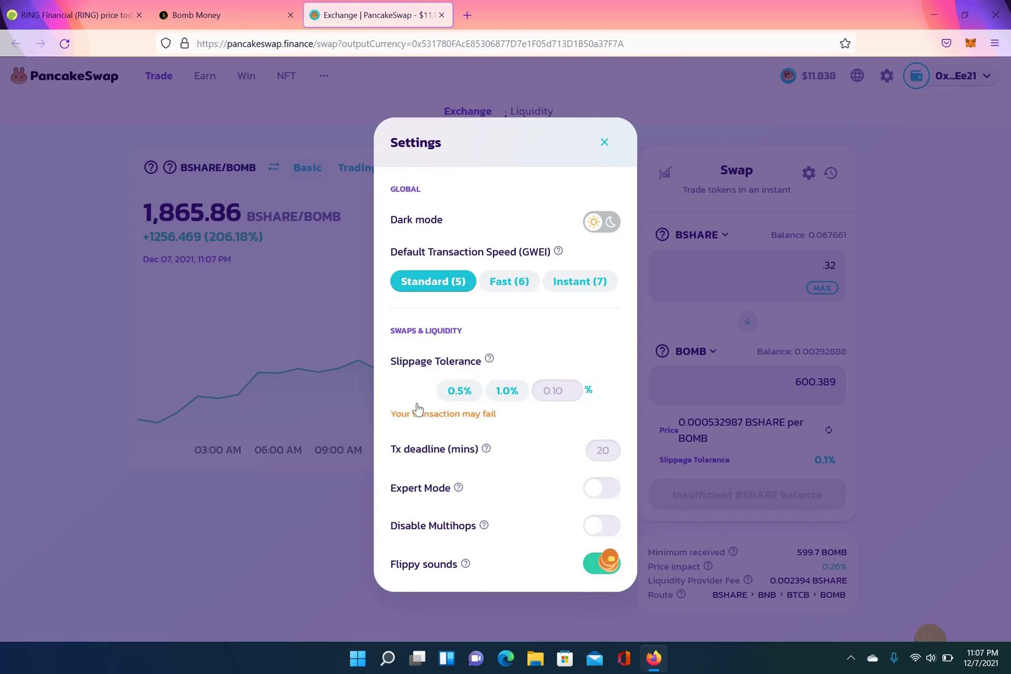
pyautogui.click(951, 384)
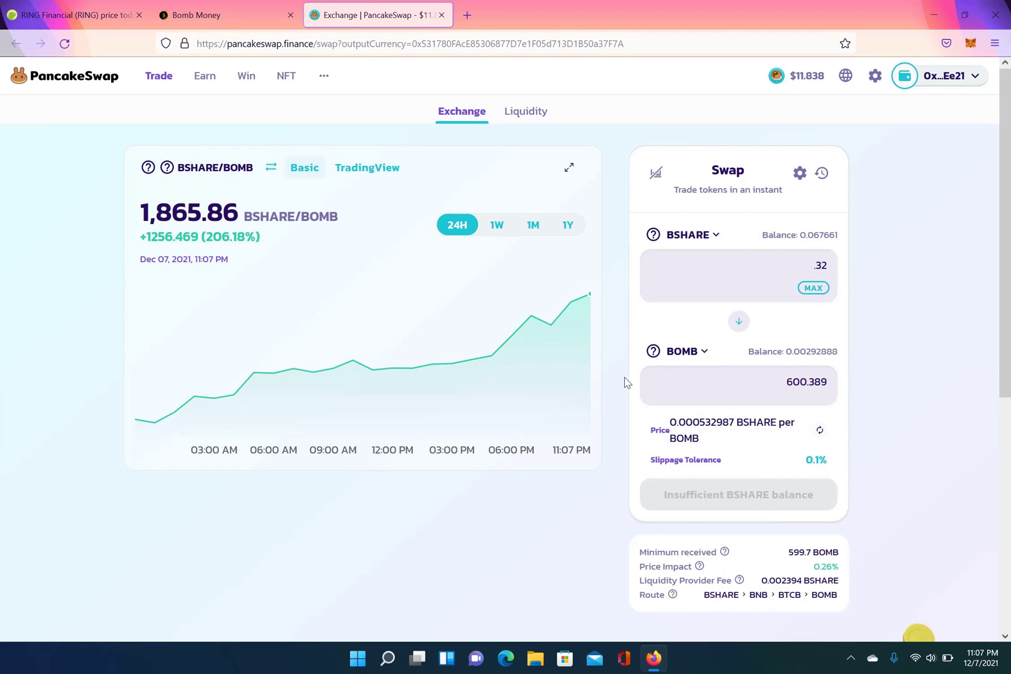
# Reload PancakeSwap and rebuild the swap as BSHARE to BOMB
pyautogui.click(1005, 635)
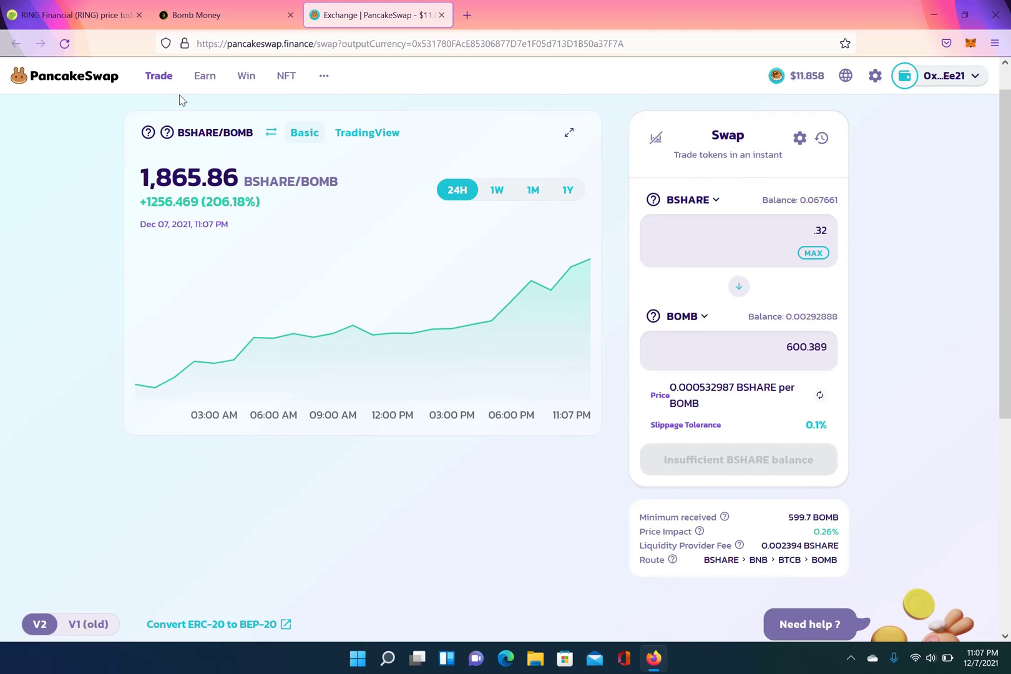
pyautogui.click(65, 44)
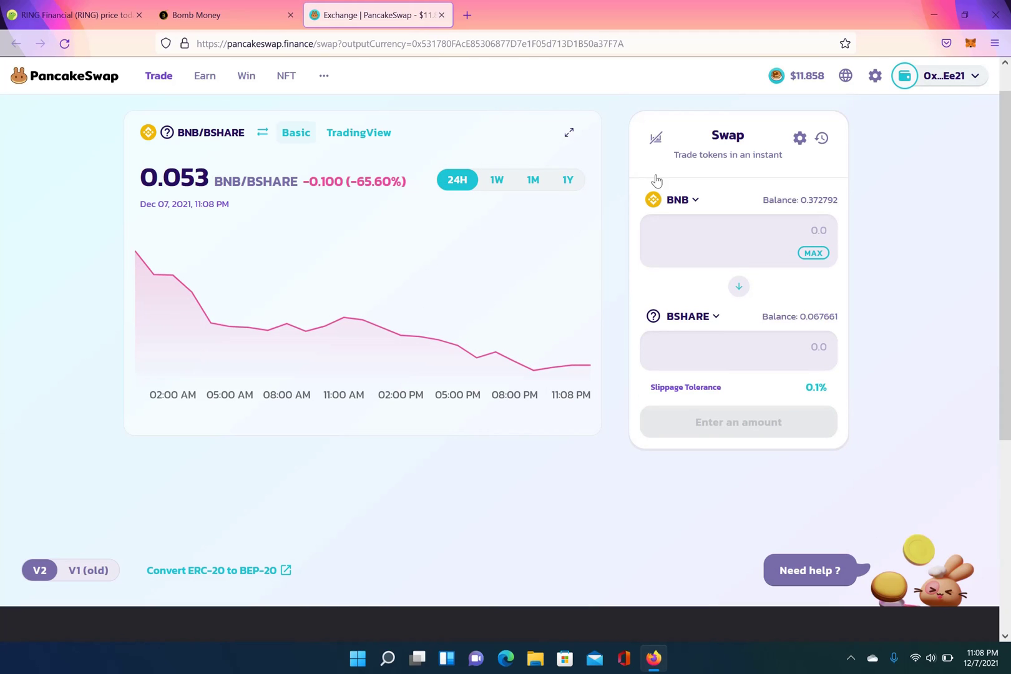
pyautogui.click(739, 290)
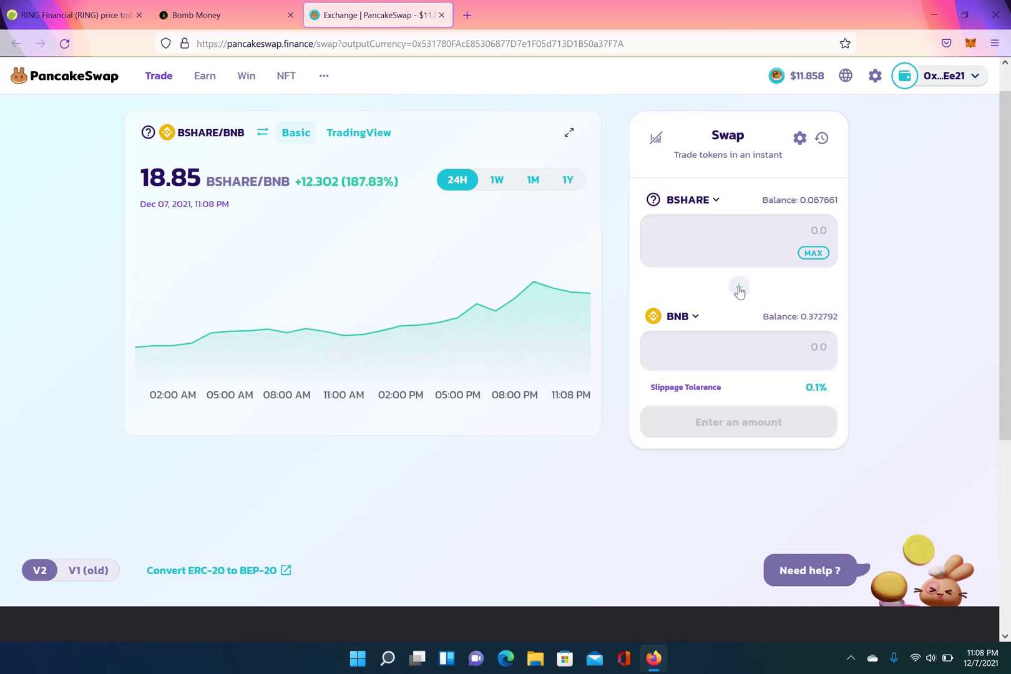
pyautogui.click(678, 316)
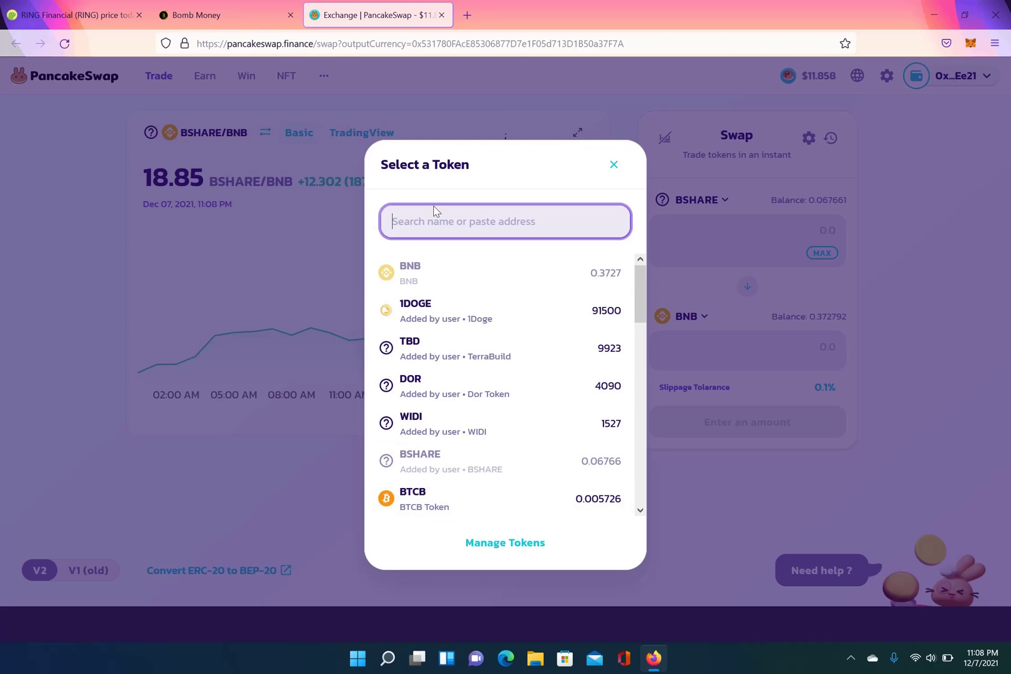
pyautogui.write('bomb')
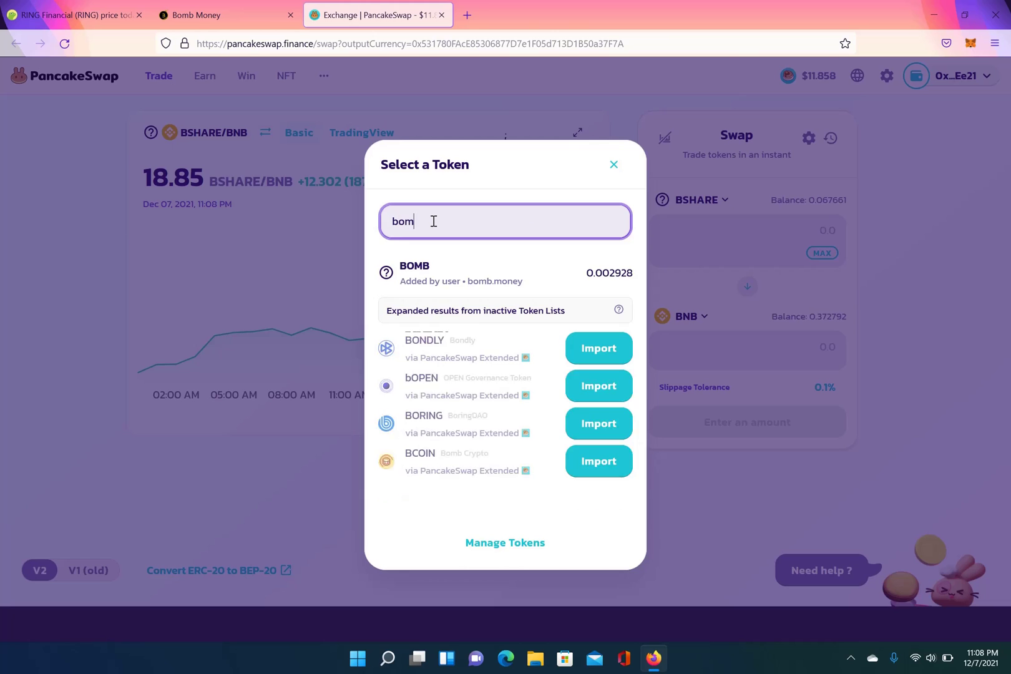
pyautogui.click(425, 272)
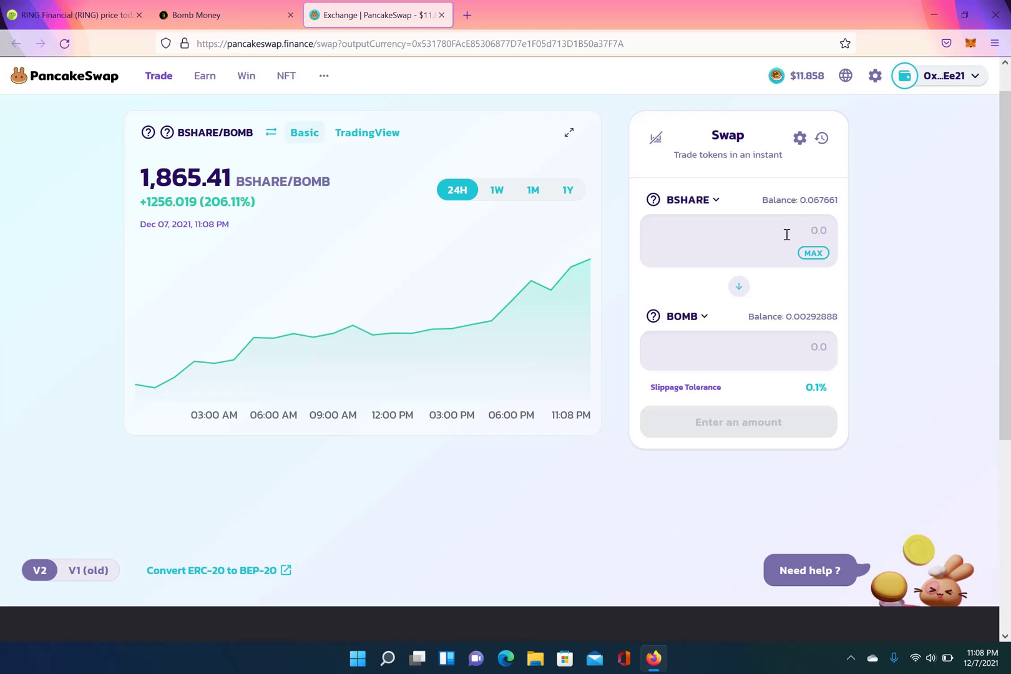
pyautogui.write('.03')
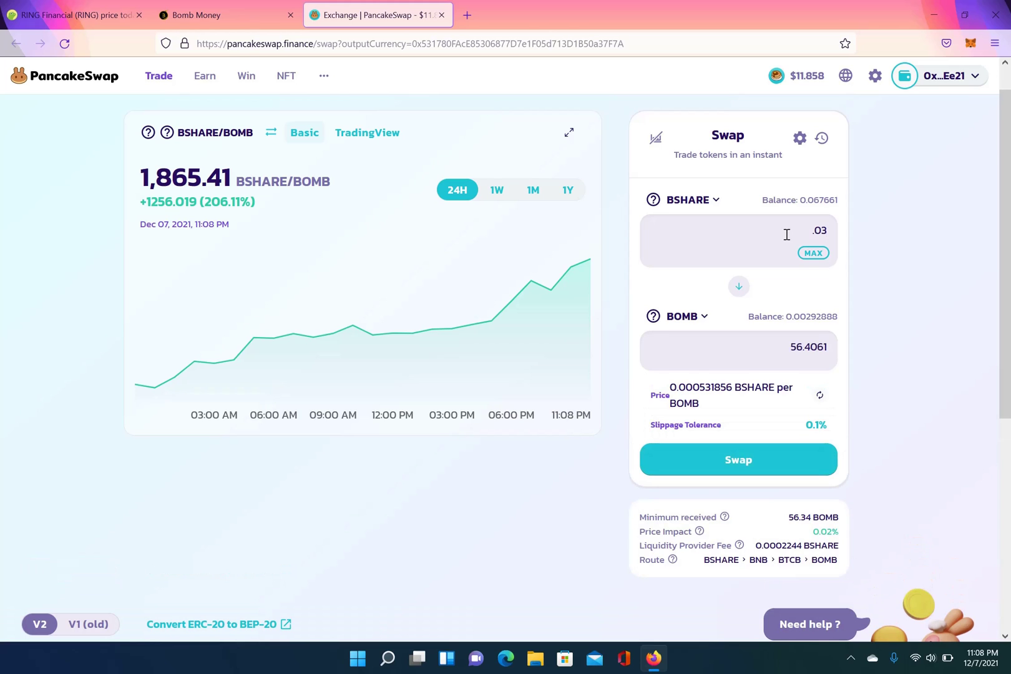
pyautogui.write('3')
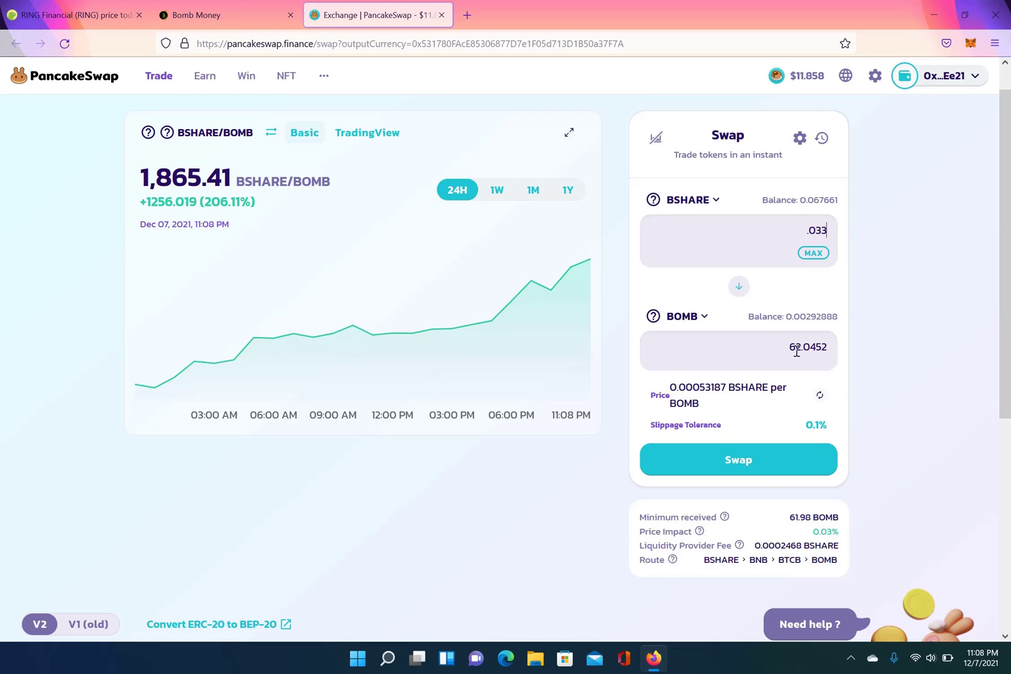
# Confirm the 0.033 BSHARE-to-BOMB swap in MetaMask and dismiss the transaction notices
pyautogui.click(761, 465)
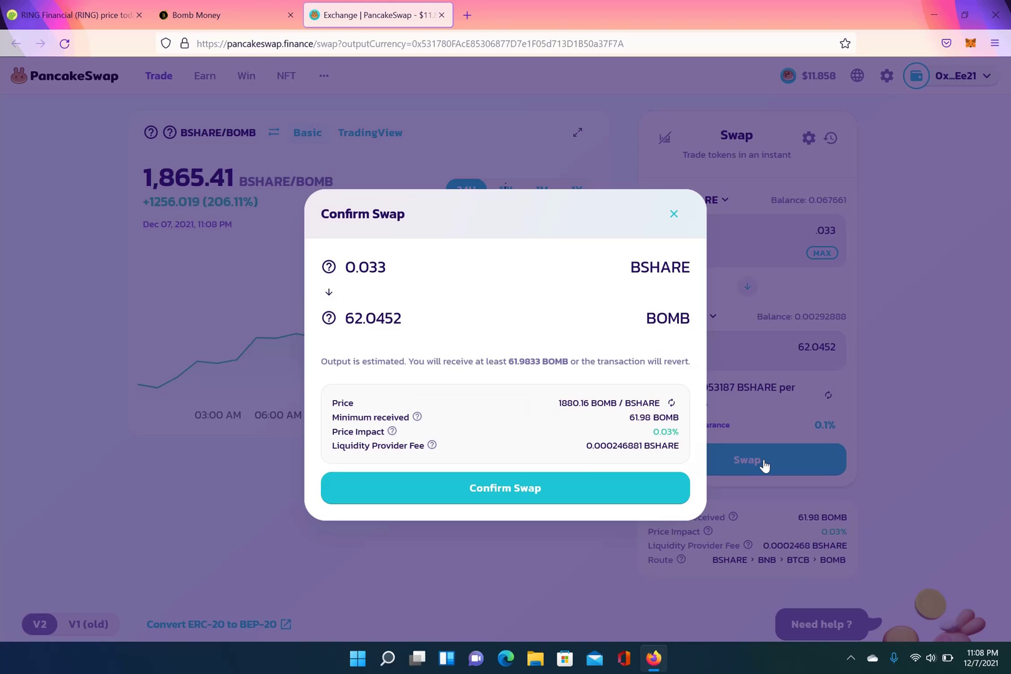
pyautogui.click(517, 488)
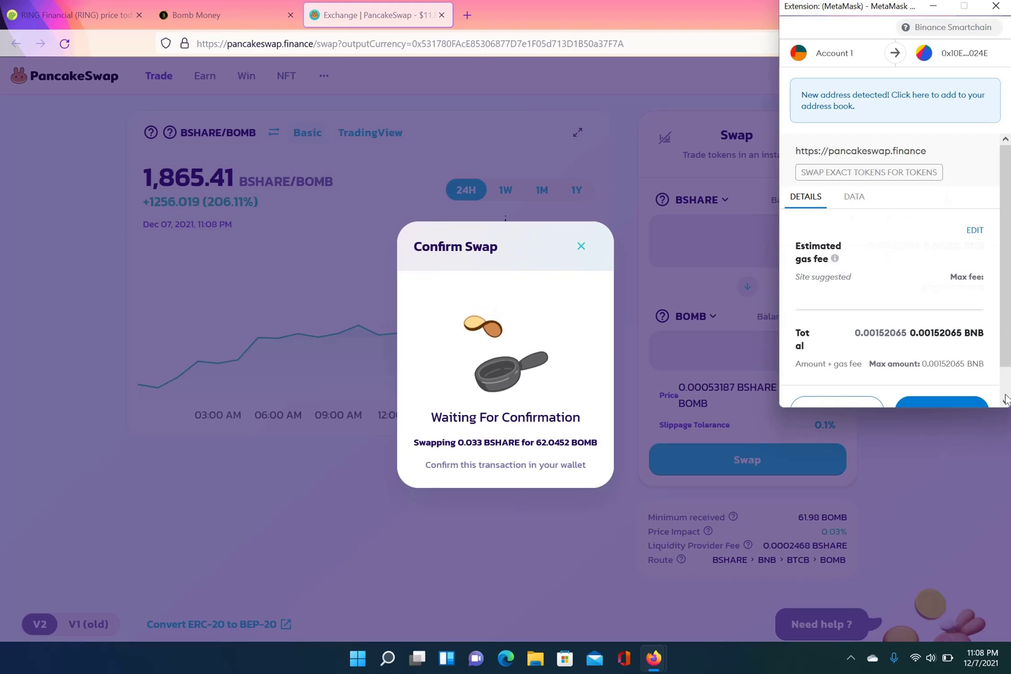
pyautogui.click(1006, 404)
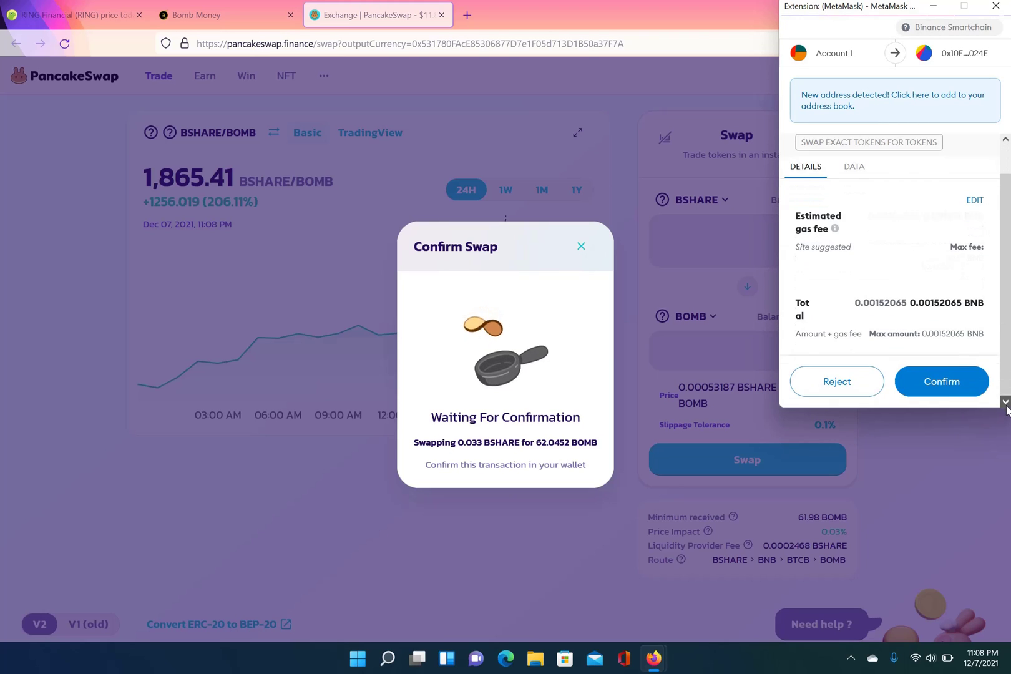
pyautogui.click(943, 381)
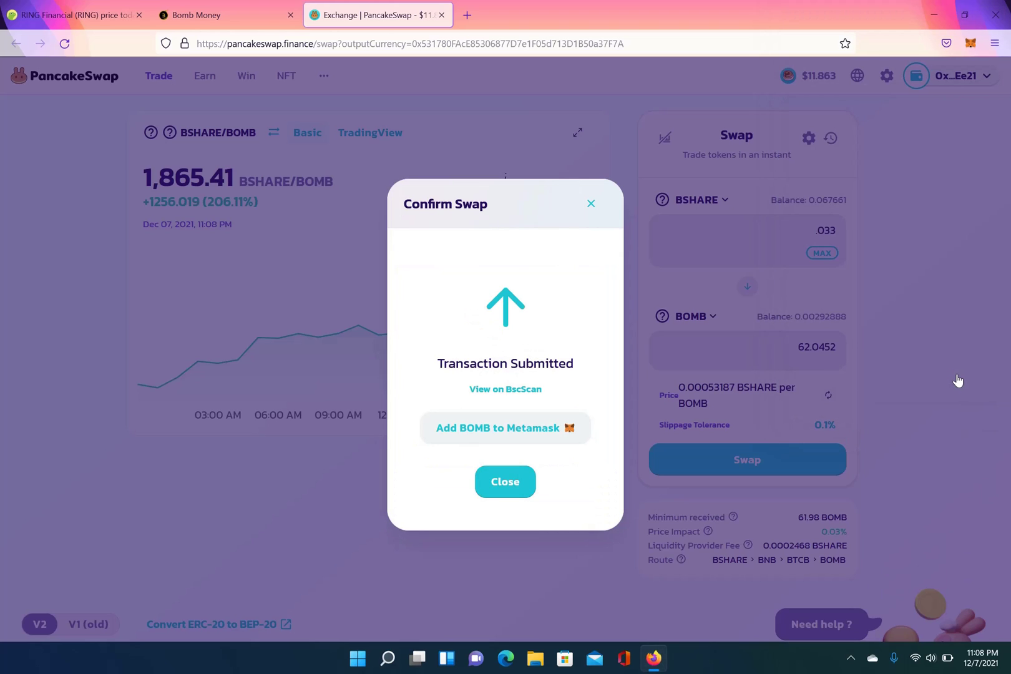
pyautogui.click(502, 485)
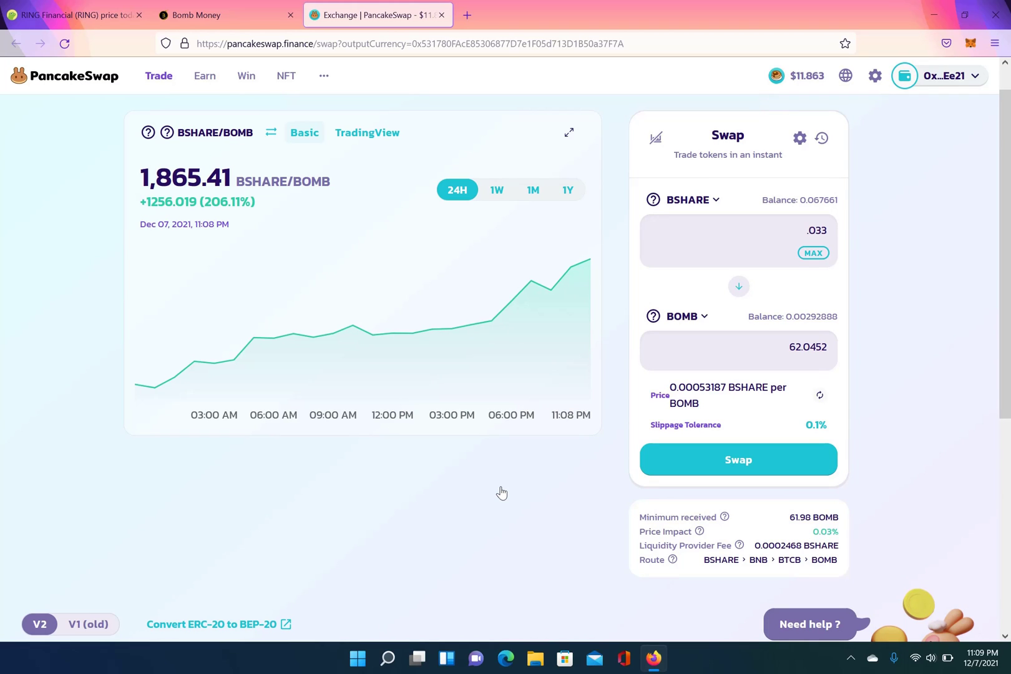
pyautogui.click(970, 43)
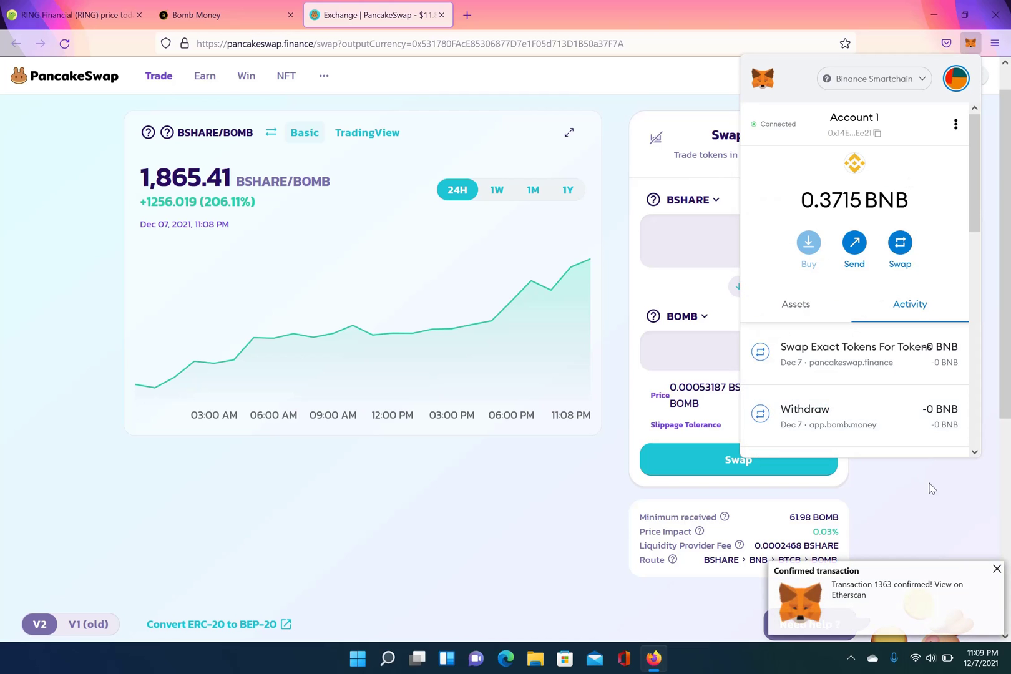
pyautogui.click(996, 569)
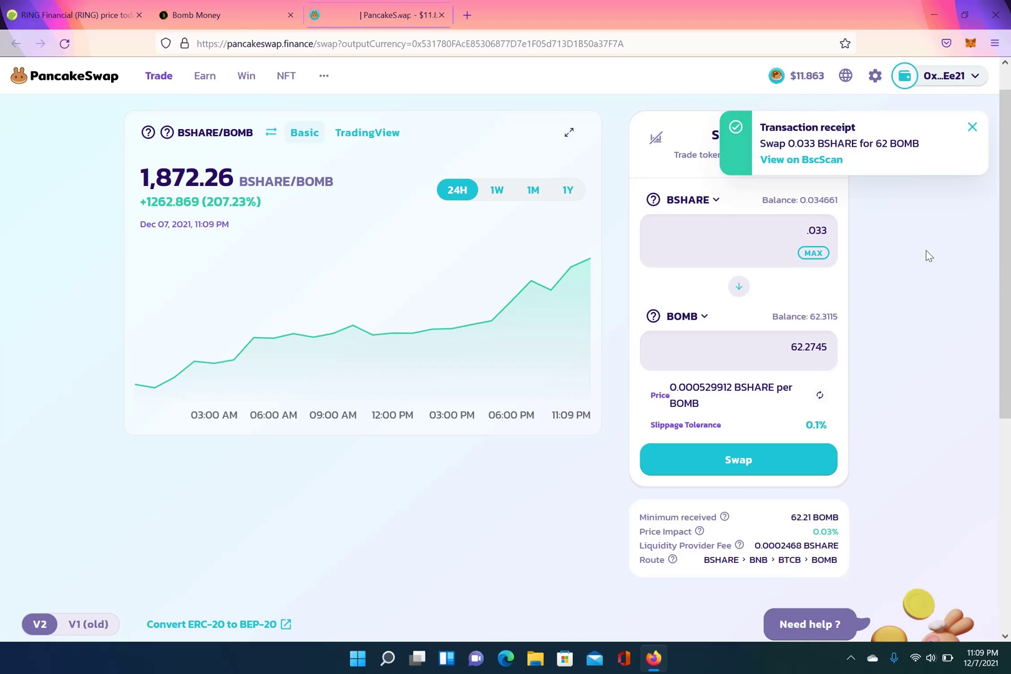
pyautogui.click(972, 131)
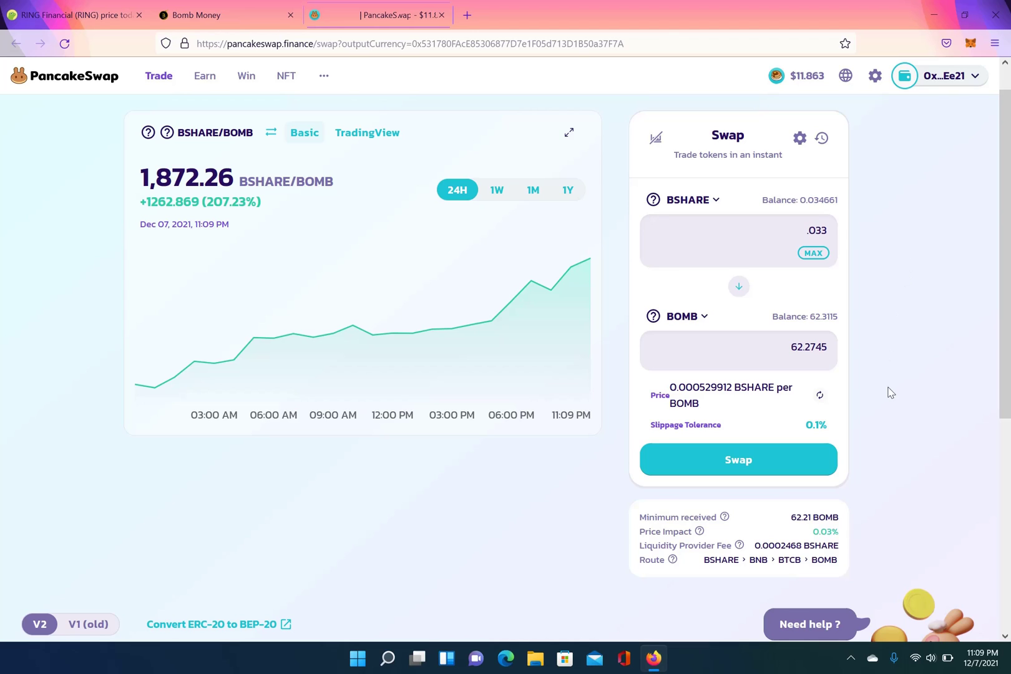
# Choose BTCB as the output and enter the full 0.034661 BSHARE balance
pyautogui.click(683, 316)
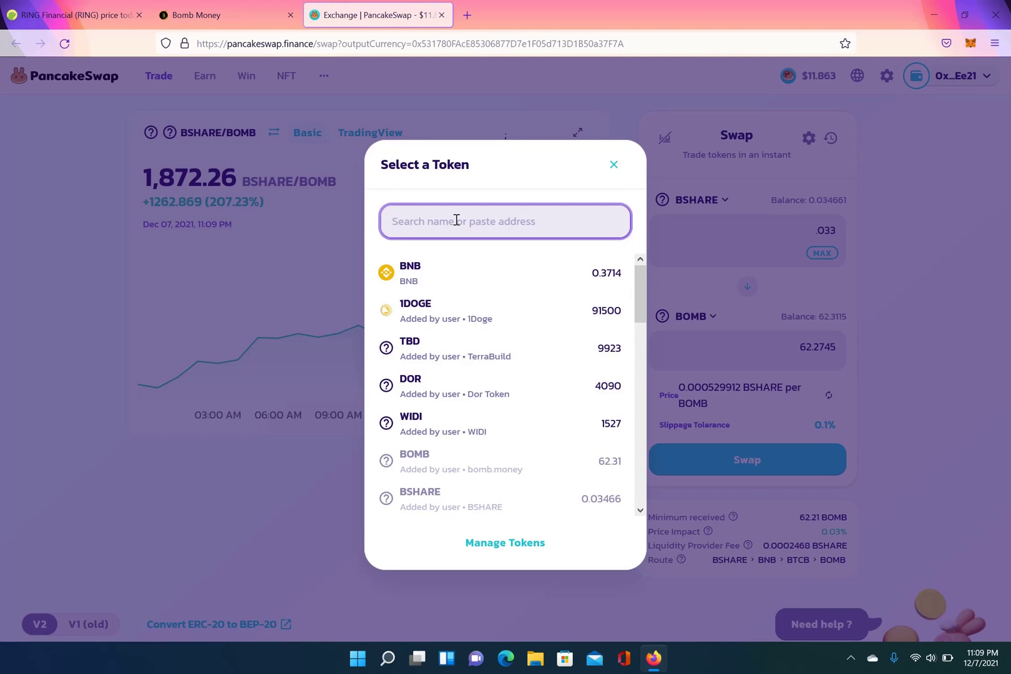
pyautogui.write('btc')
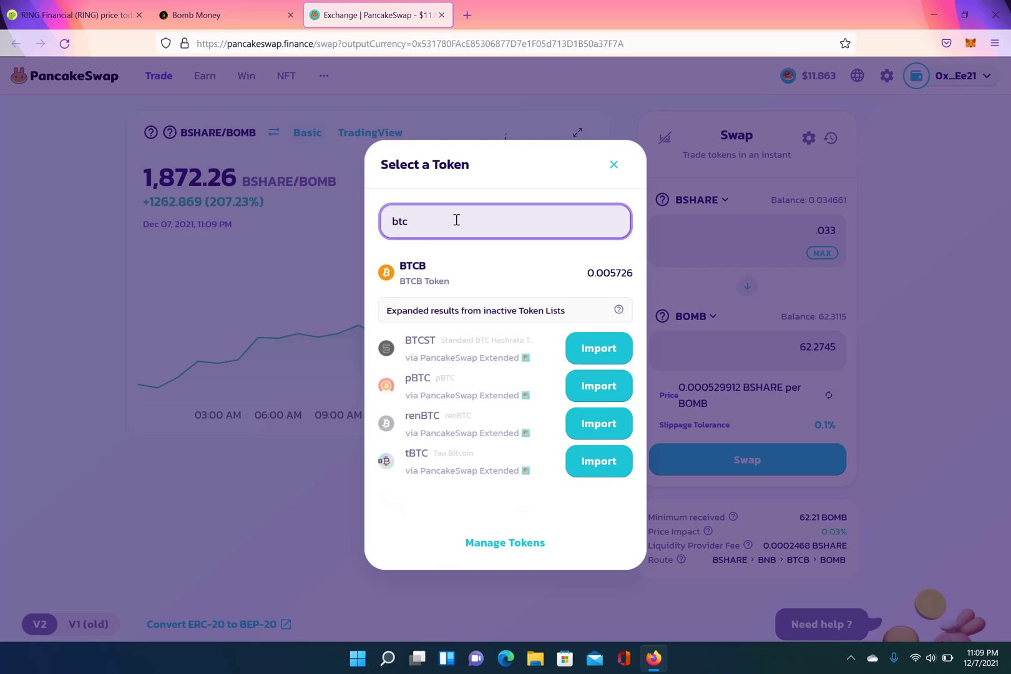
pyautogui.click(410, 276)
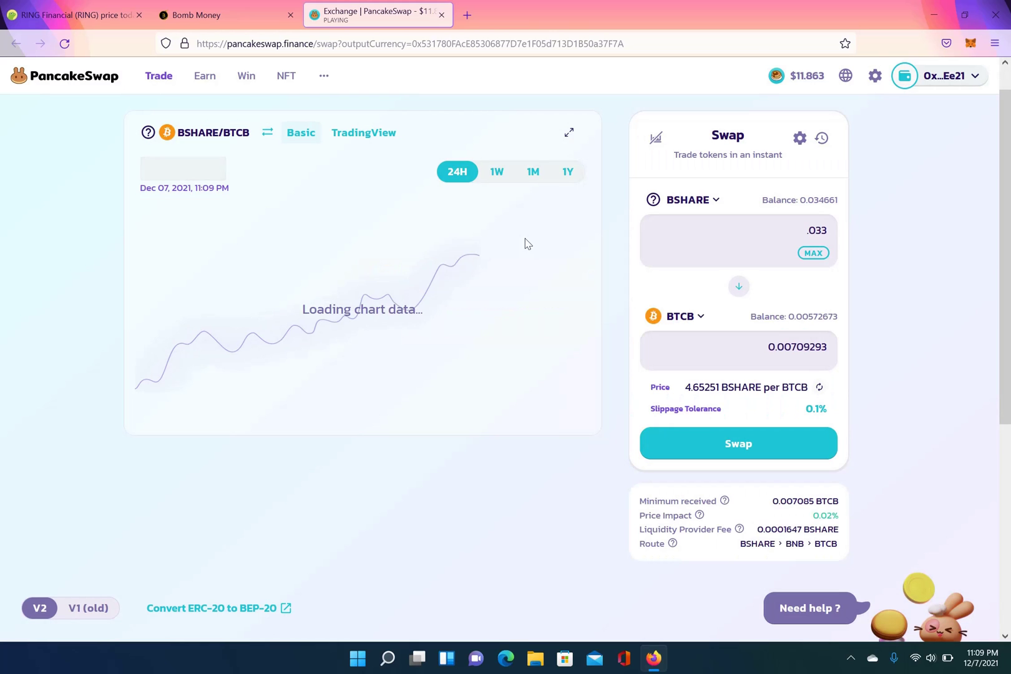
pyautogui.click(818, 200)
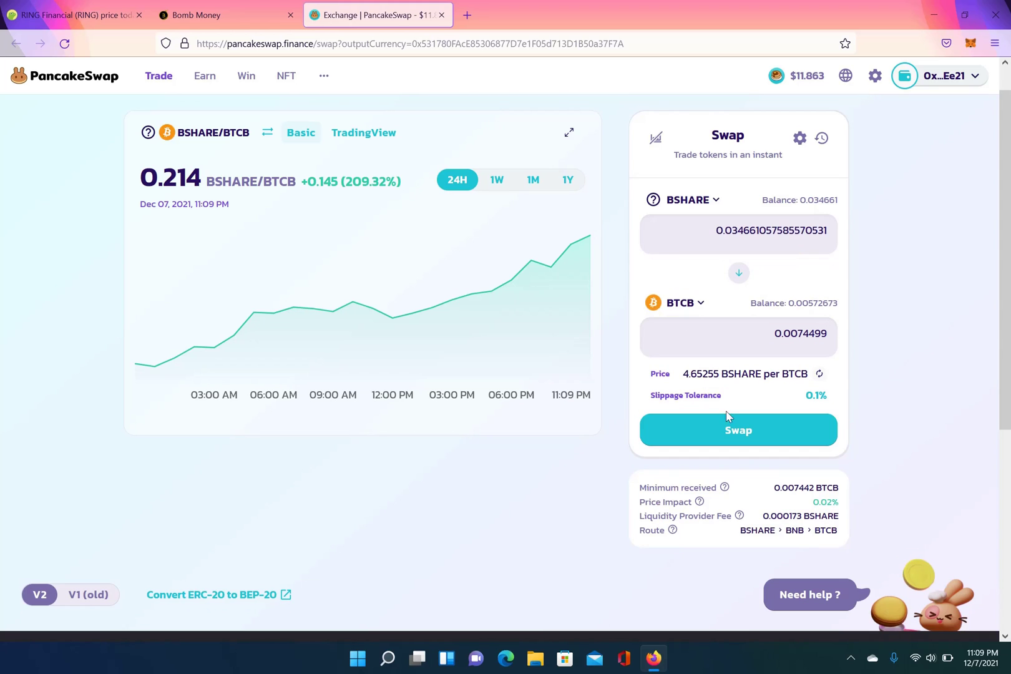
# Swap the full 0.034661 BSHARE for BTCB, approving the transaction in MetaMask
pyautogui.click(738, 430)
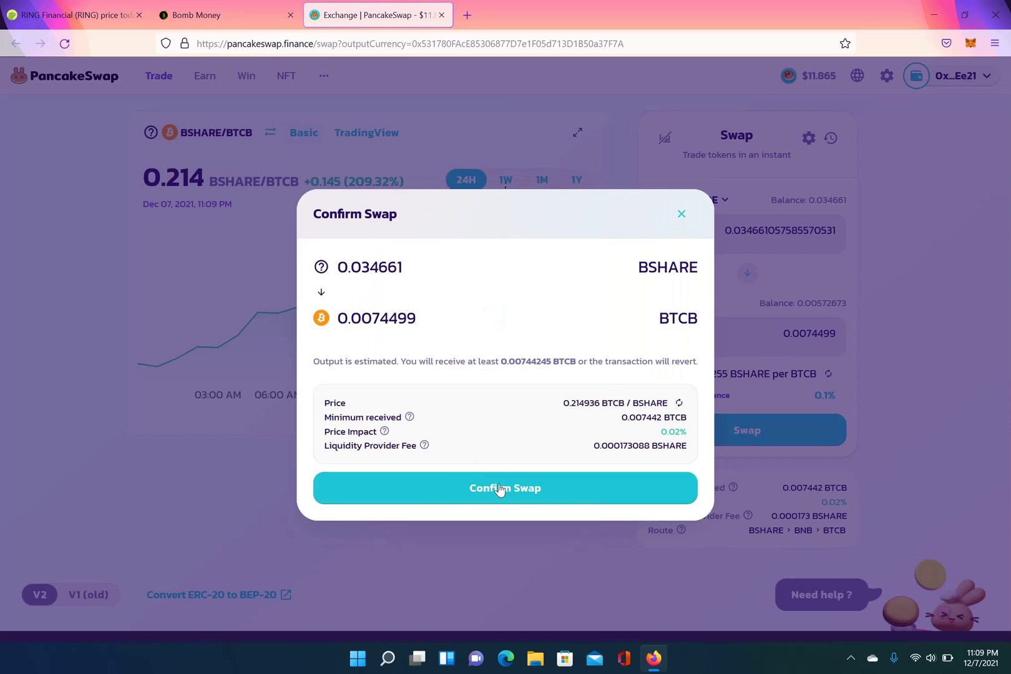
pyautogui.click(499, 489)
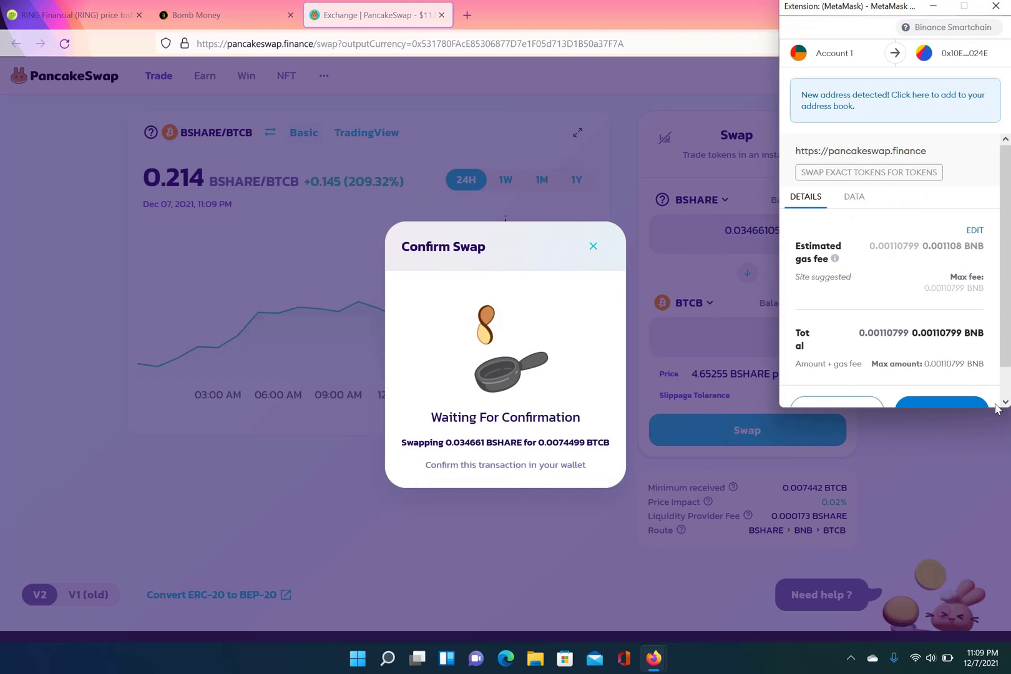
pyautogui.click(1005, 403)
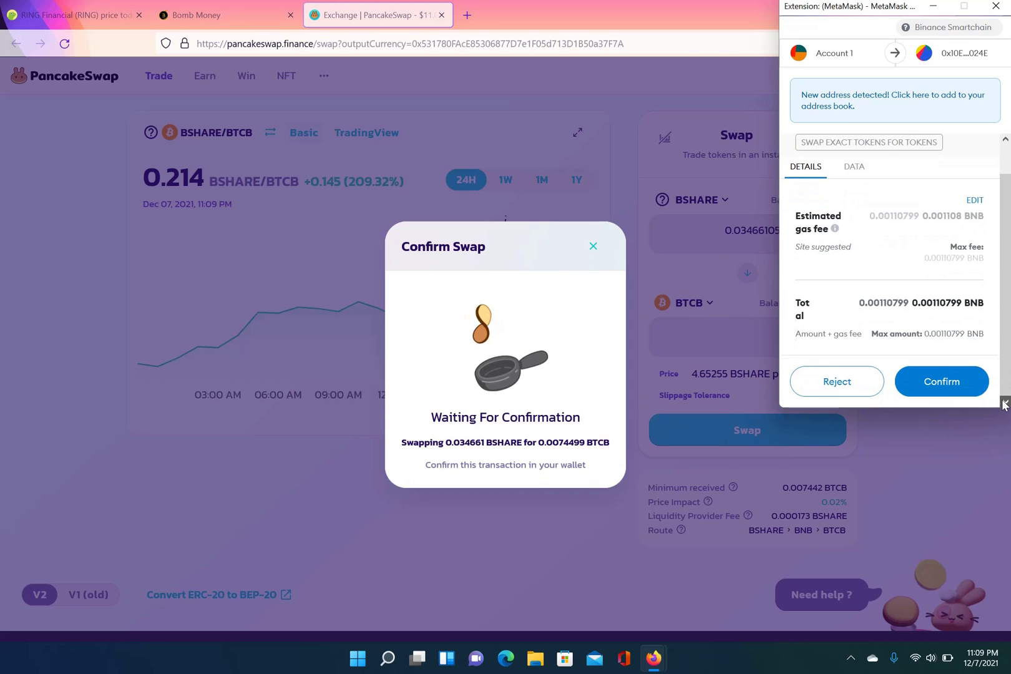
pyautogui.click(941, 381)
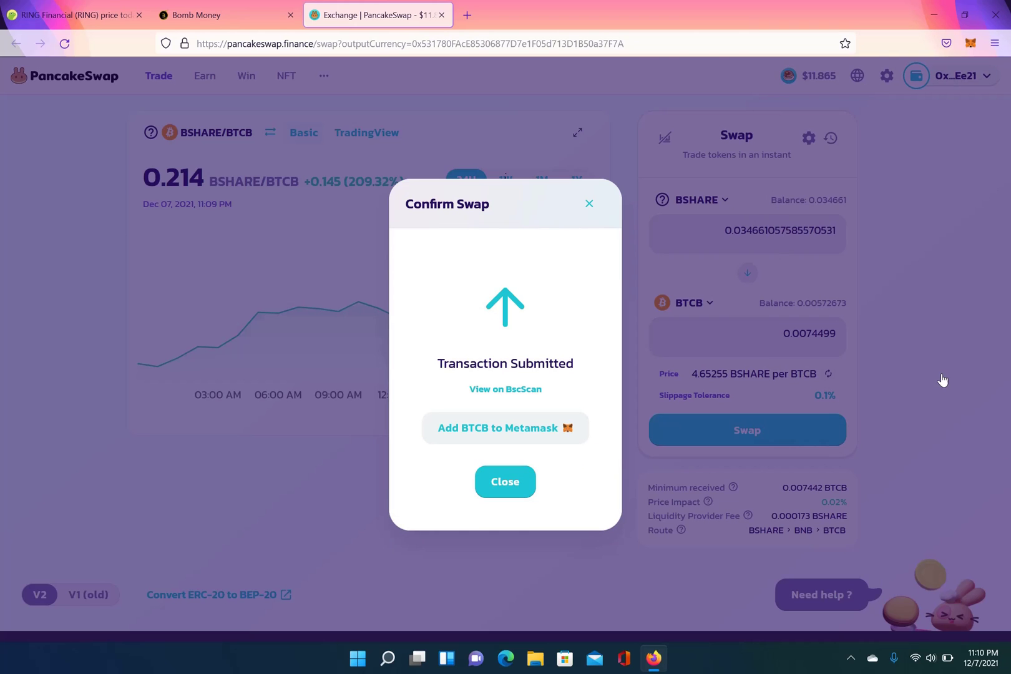
pyautogui.click(498, 482)
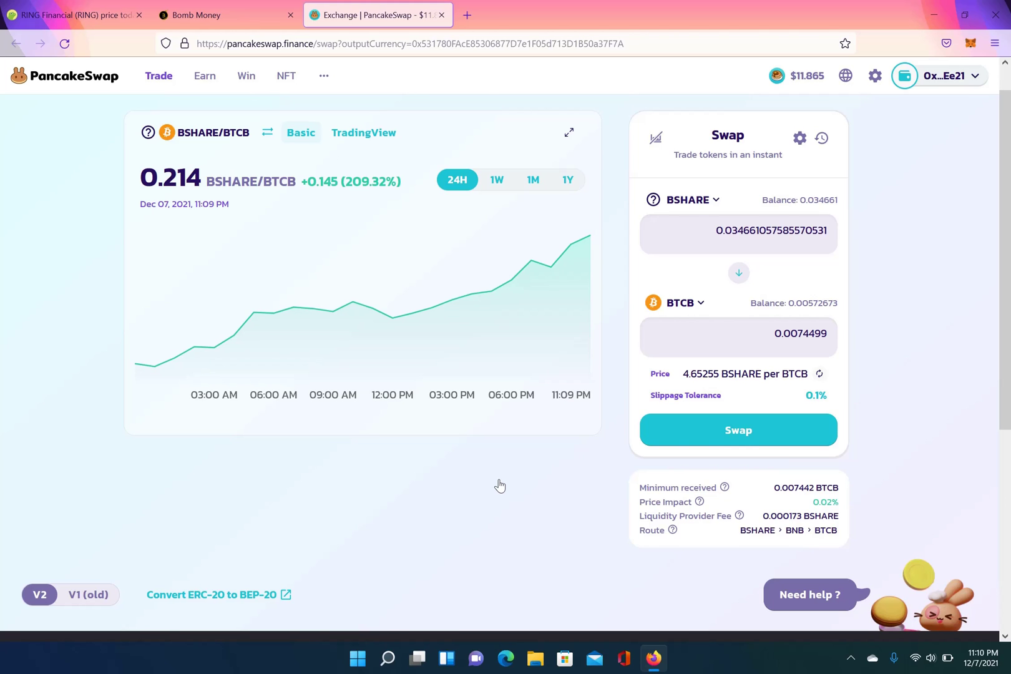
pyautogui.scroll(1, 946, 415)
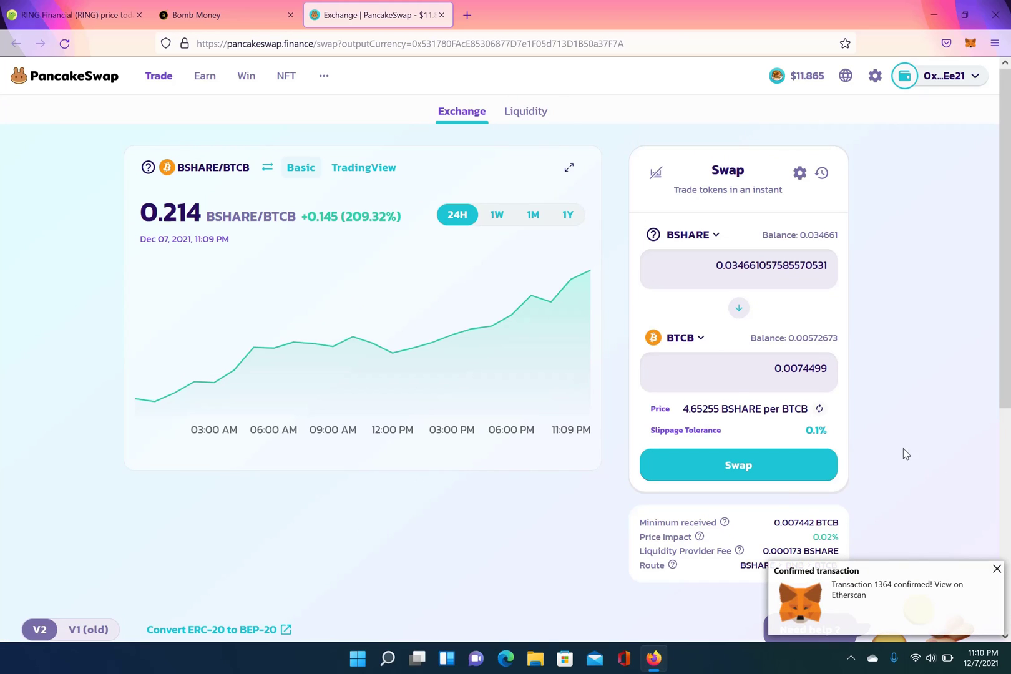
# Dismiss the confirmation notice and return to PancakeSwap from the Bomb Money tab
pyautogui.click(996, 569)
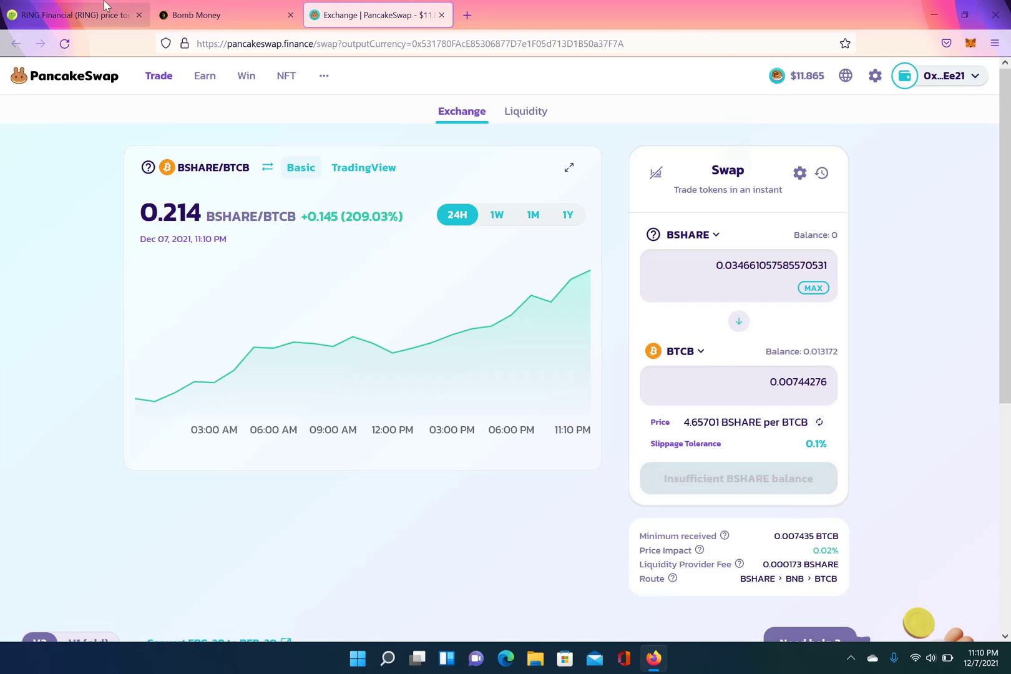
pyautogui.click(226, 11)
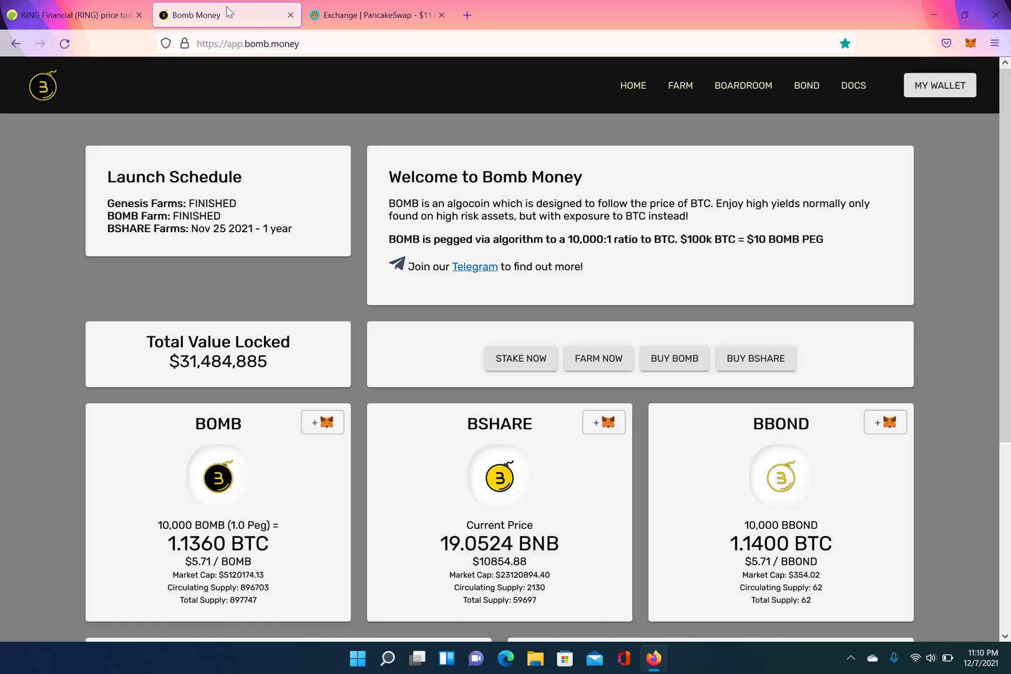
pyautogui.click(378, 14)
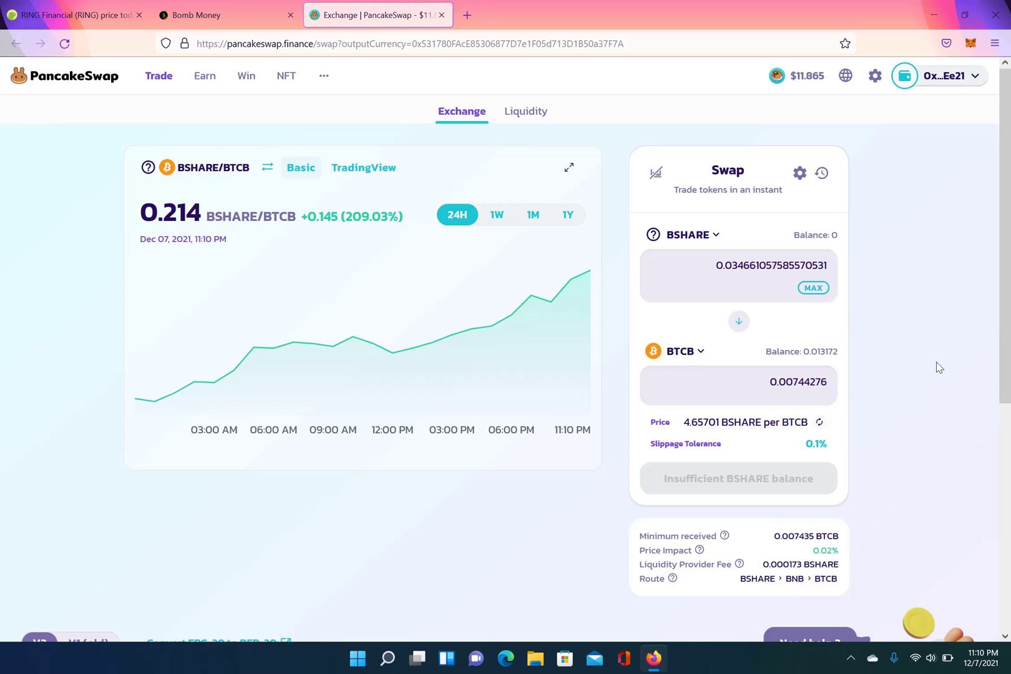
# Start adding liquidity with BOMB (62.3115) as the first token and BTCB (0.013172) as the second
pyautogui.click(523, 111)
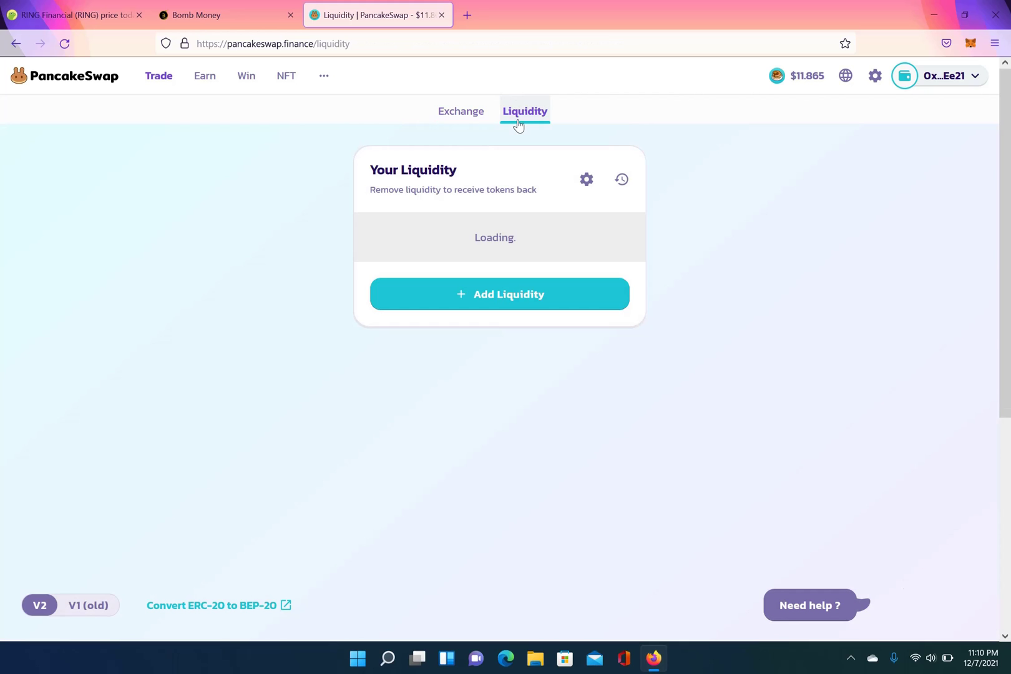
pyautogui.click(511, 353)
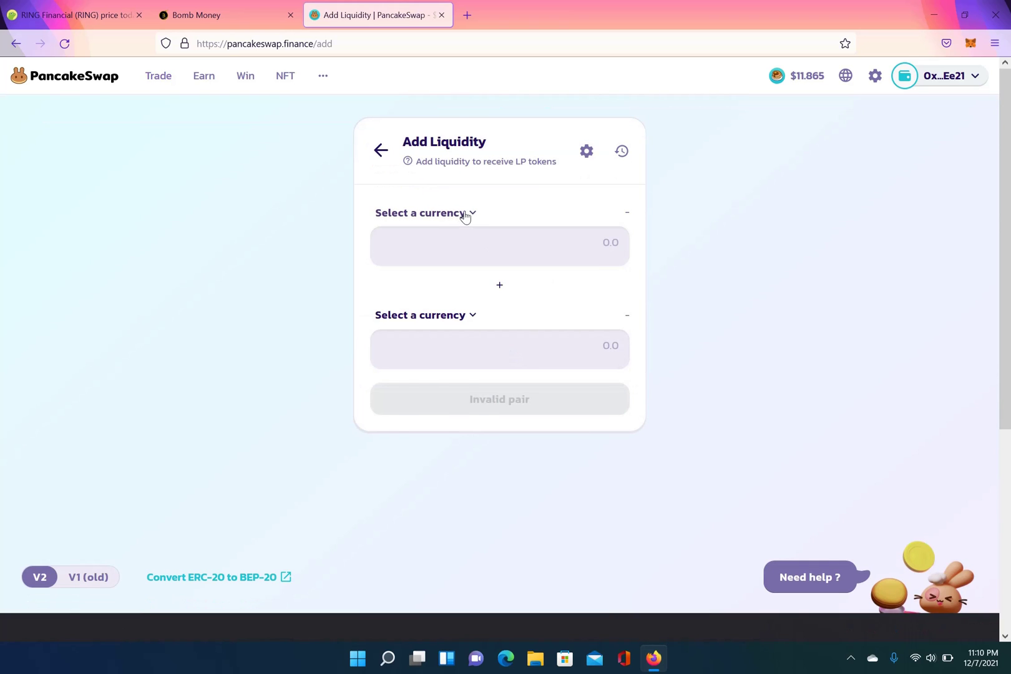
pyautogui.click(464, 213)
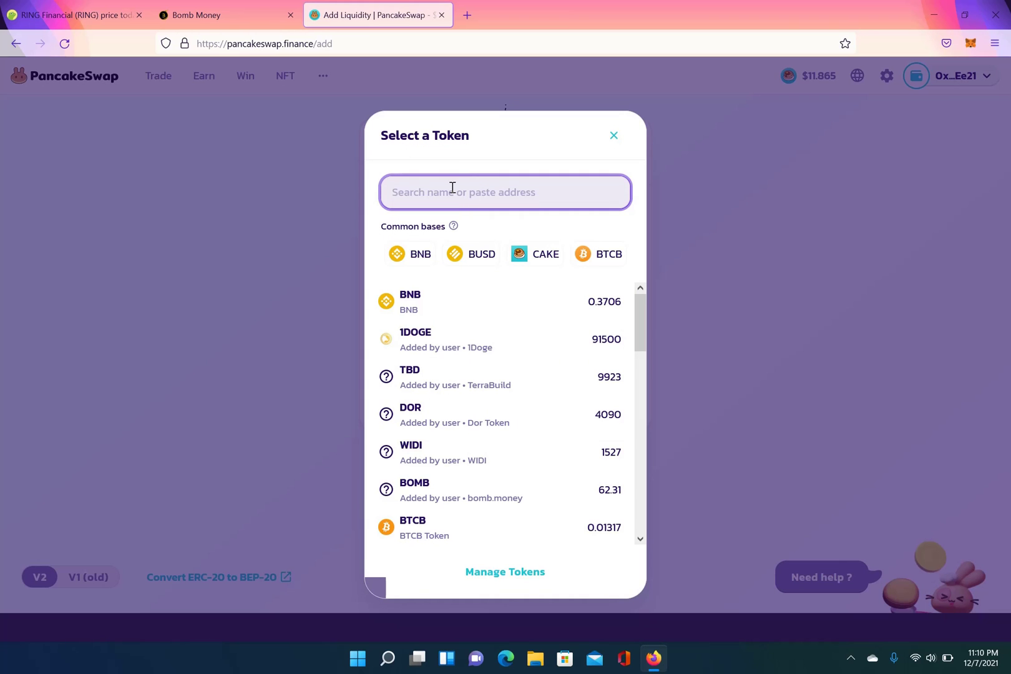
pyautogui.write('bom')
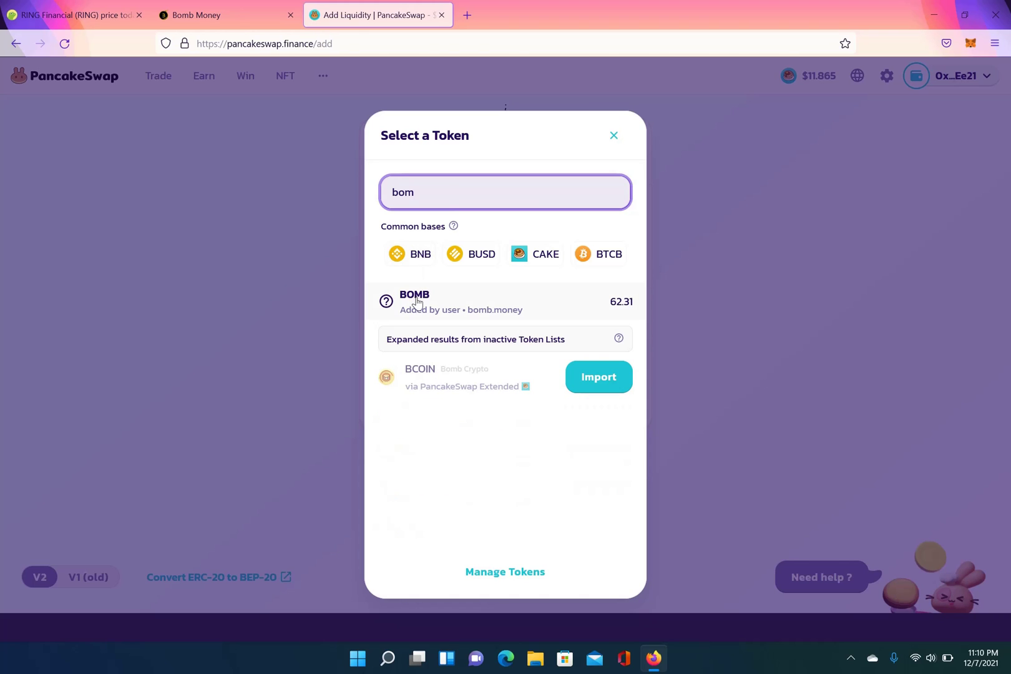
pyautogui.click(458, 309)
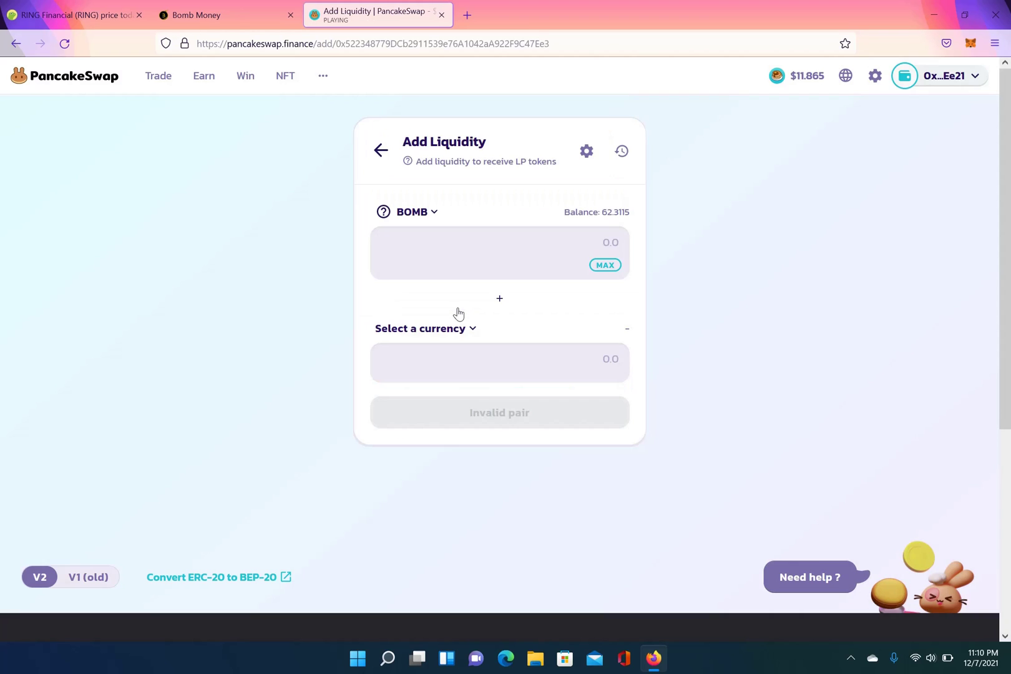
pyautogui.click(472, 328)
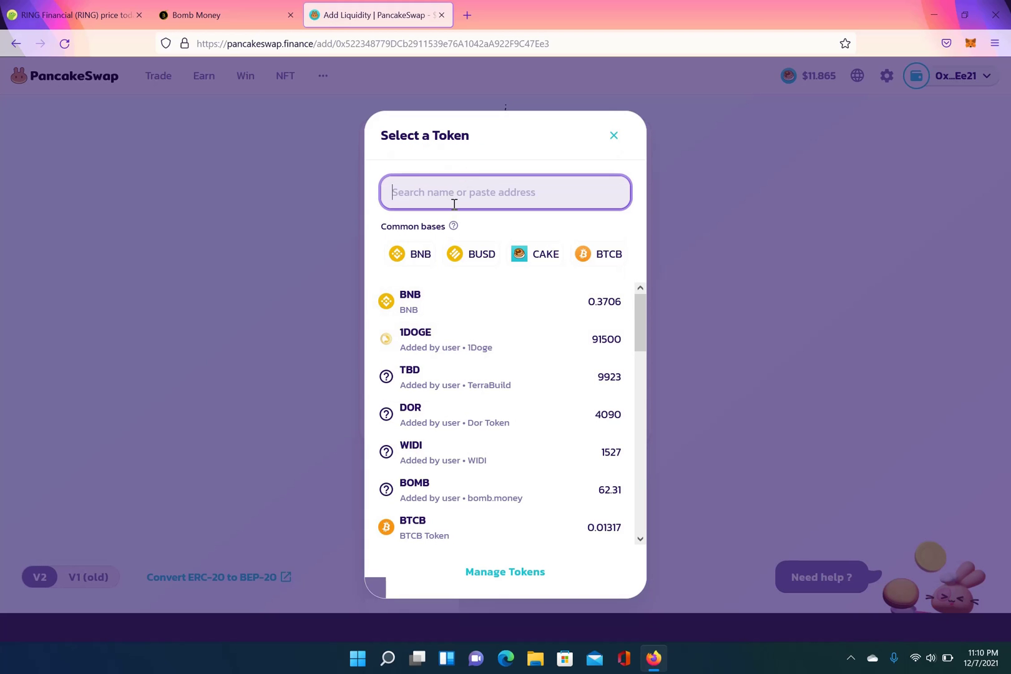
pyautogui.write('btc')
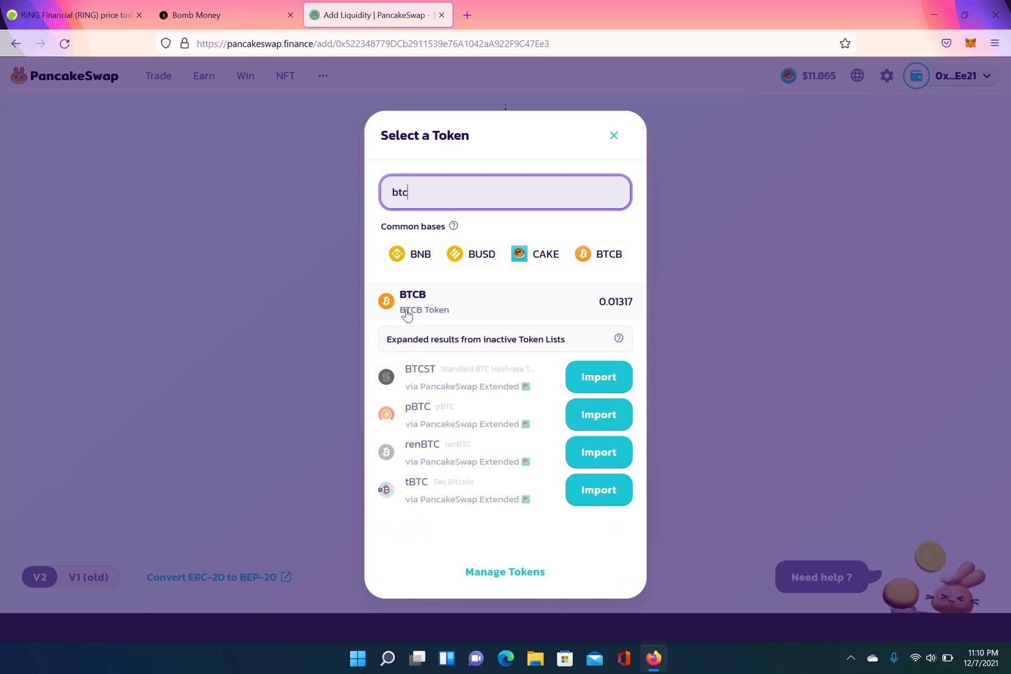
pyautogui.click(407, 312)
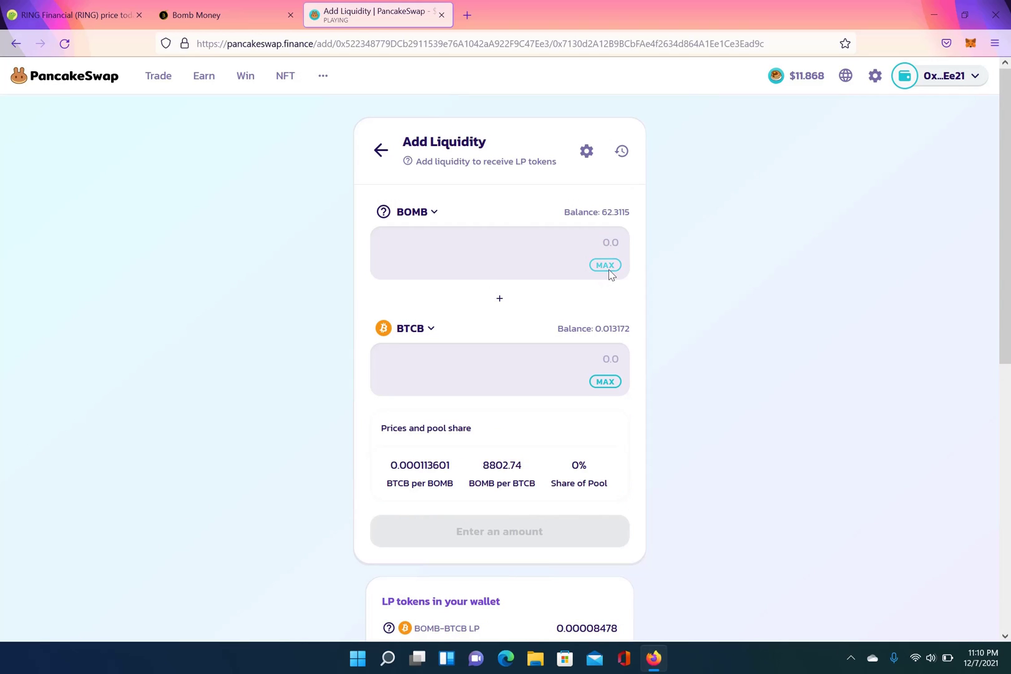
# Fill the BOMB field with the full 62.3115 balance, auto-matching 0.00707865 BTCB
pyautogui.click(606, 266)
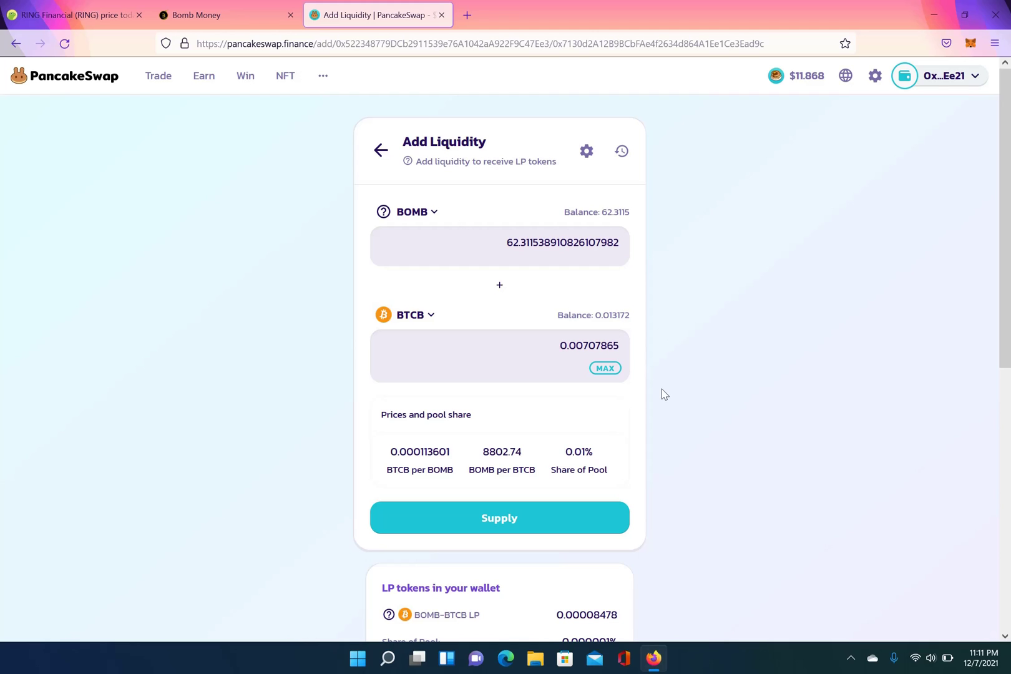
pyautogui.scroll(-1, 790, 426)
pyautogui.scroll(1, 793, 432)
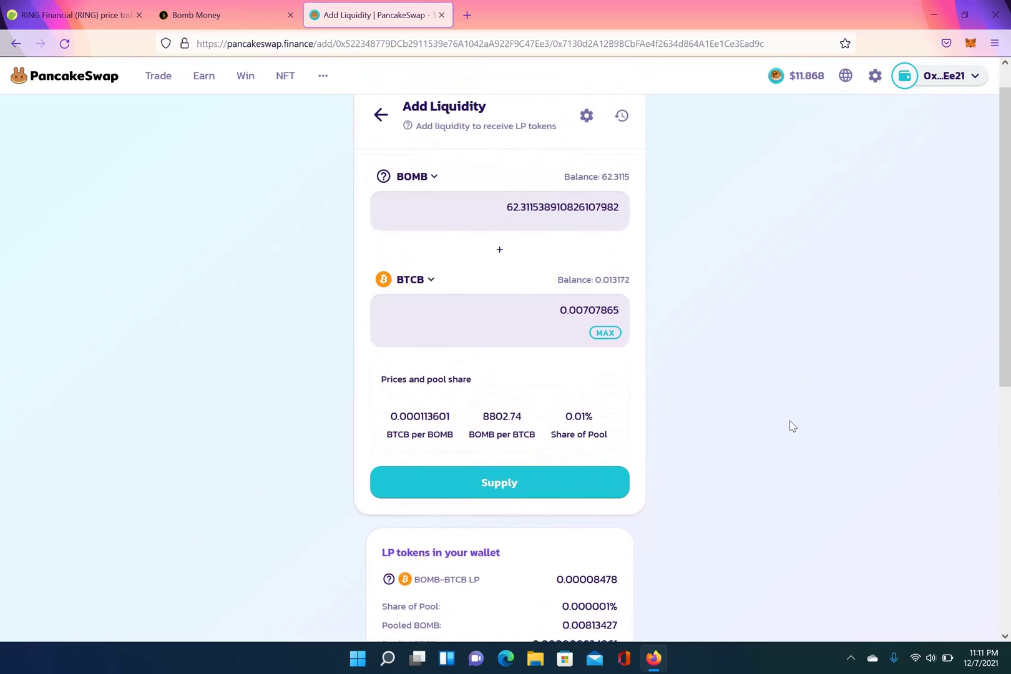
pyautogui.scroll(-1, 793, 433)
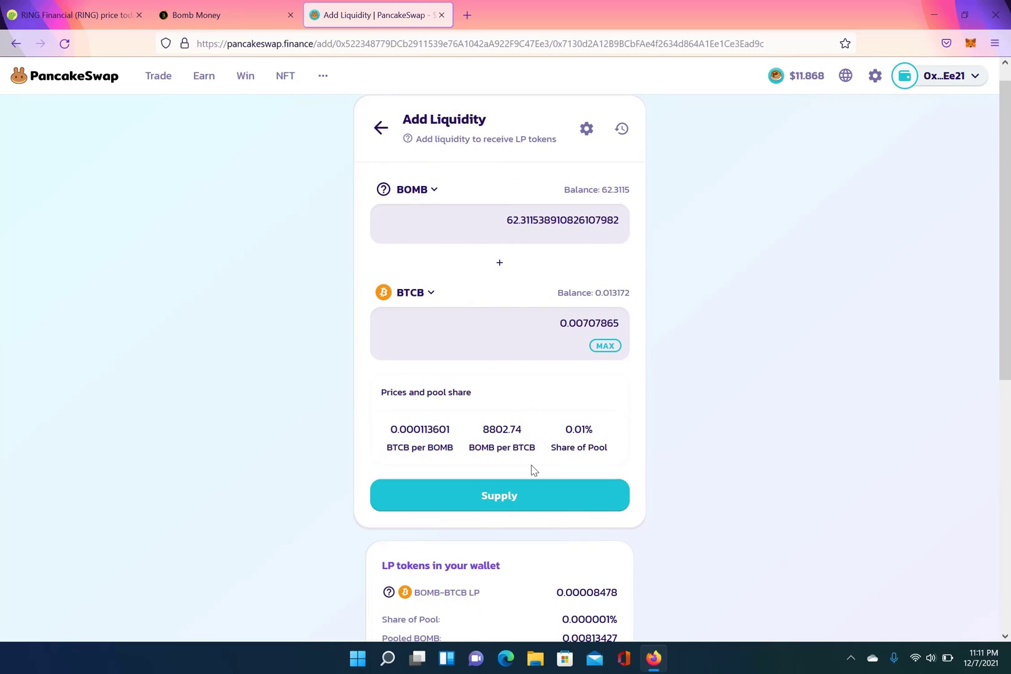
# Supply 62.3115 BOMB and 0.00708011 BTCB, approve in MetaMask, then return to Bomb Money
pyautogui.click(515, 497)
pyautogui.click(358, 488)
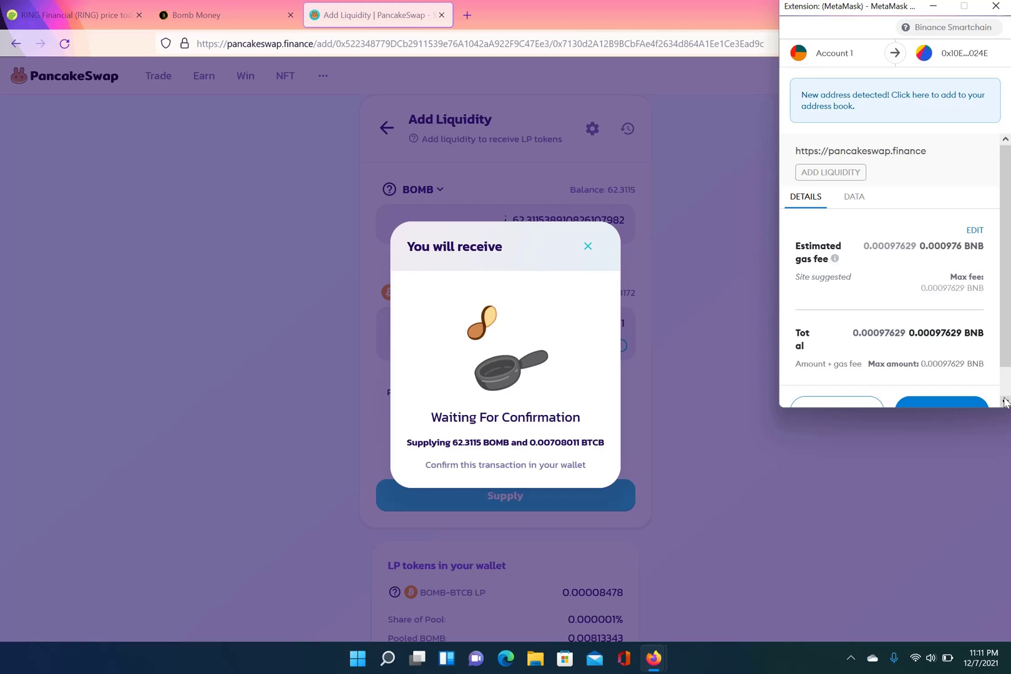
pyautogui.scroll(-2, 987, 390)
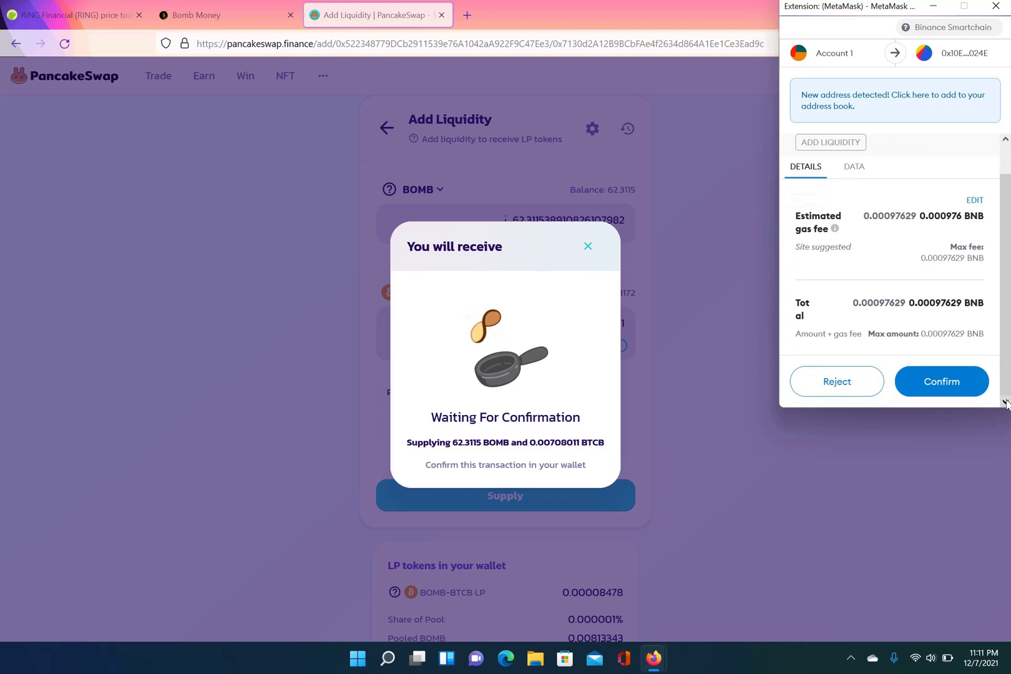
pyautogui.click(941, 382)
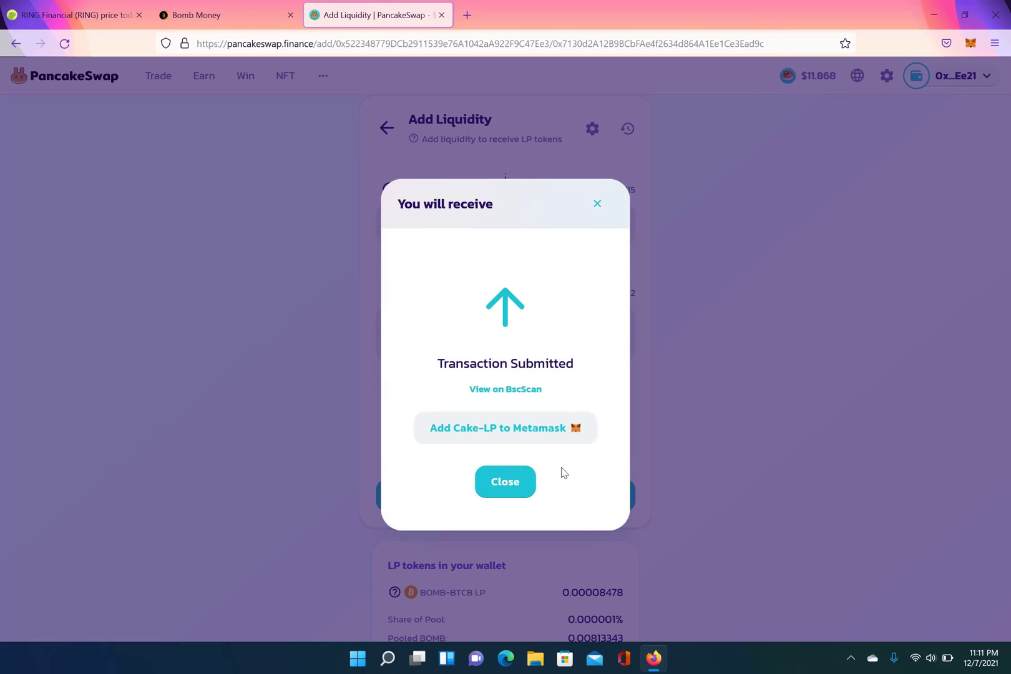
pyautogui.click(518, 480)
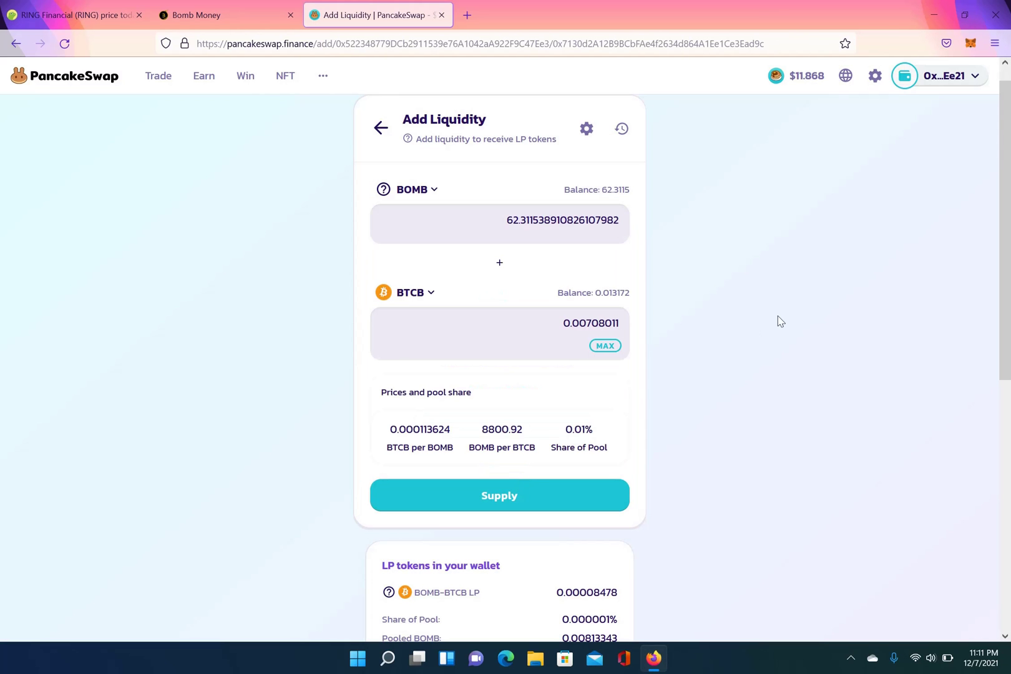
pyautogui.click(200, 15)
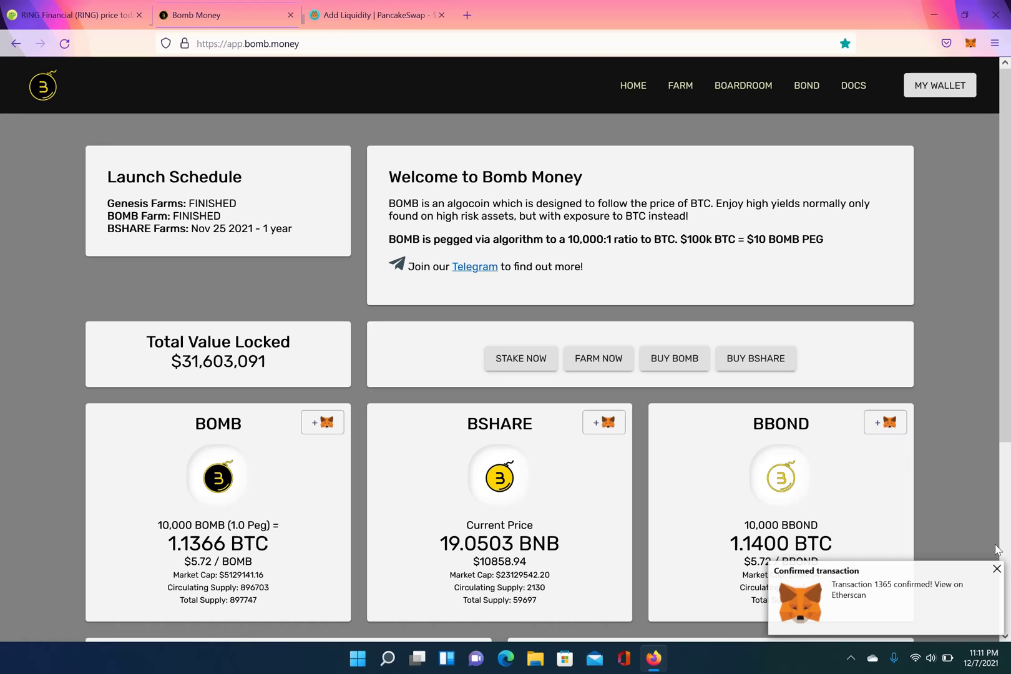
# Close the MetaMask 'Confirmed transaction' notification over the Bomb Money home page
pyautogui.click(997, 569)
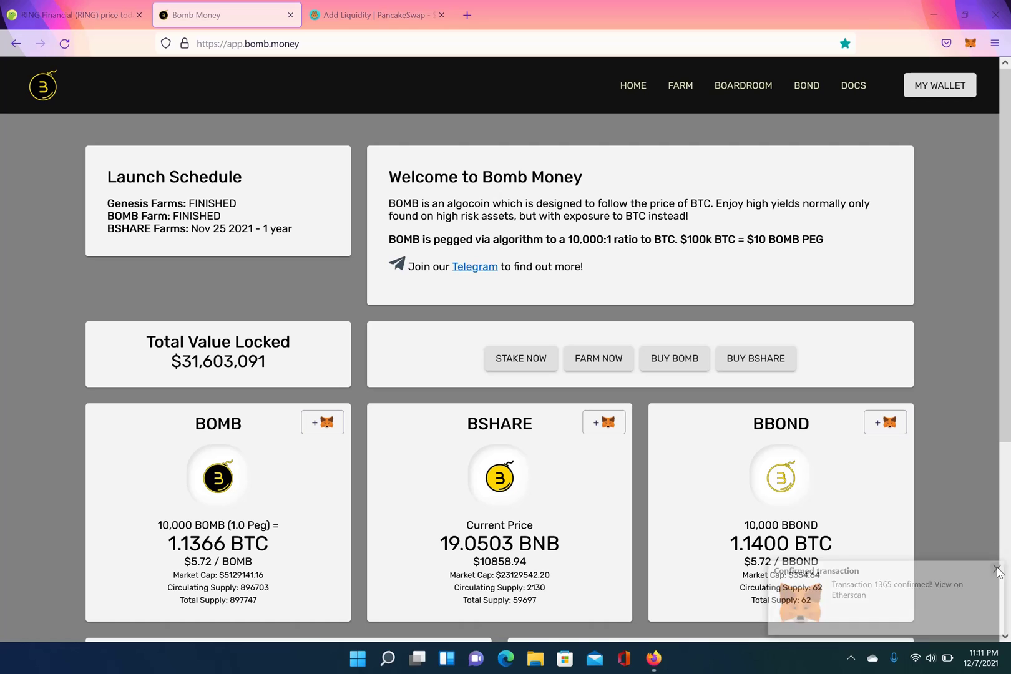
# Back on PancakeSwap, review wallet activity and confirm the 0.6493 BOMB-BTCB LP balance
pyautogui.click(385, 14)
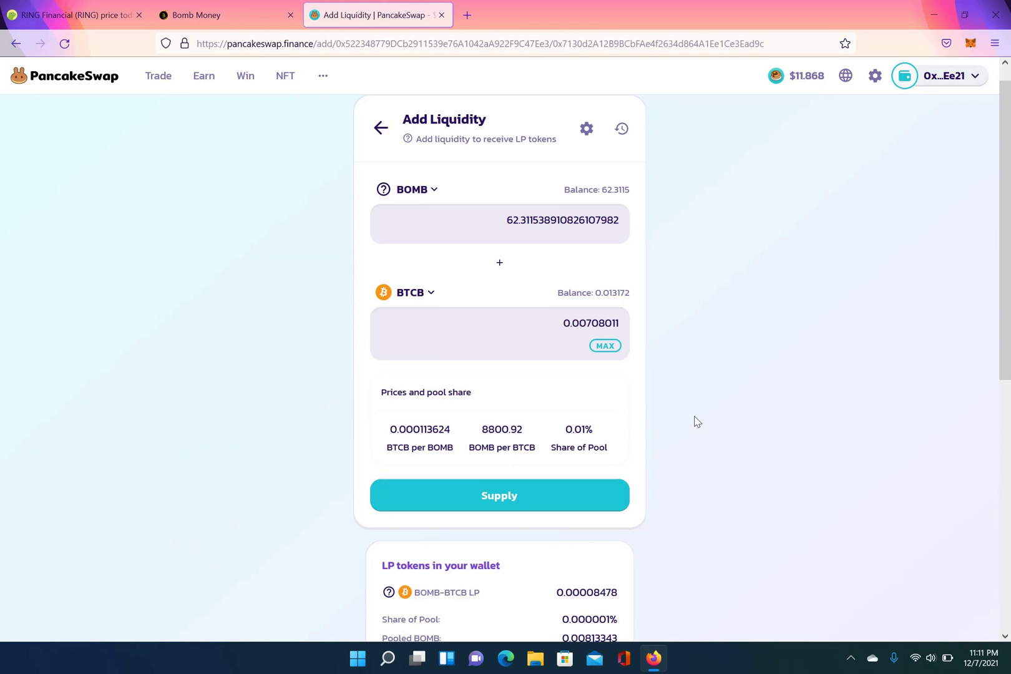
pyautogui.scroll(-1, 696, 421)
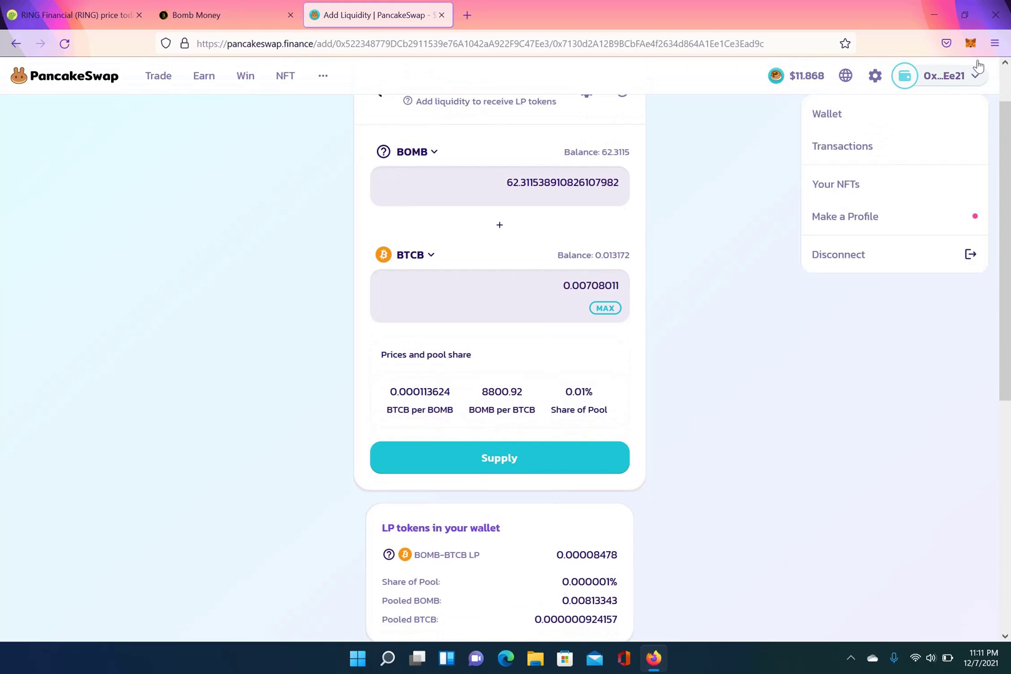
pyautogui.click(970, 42)
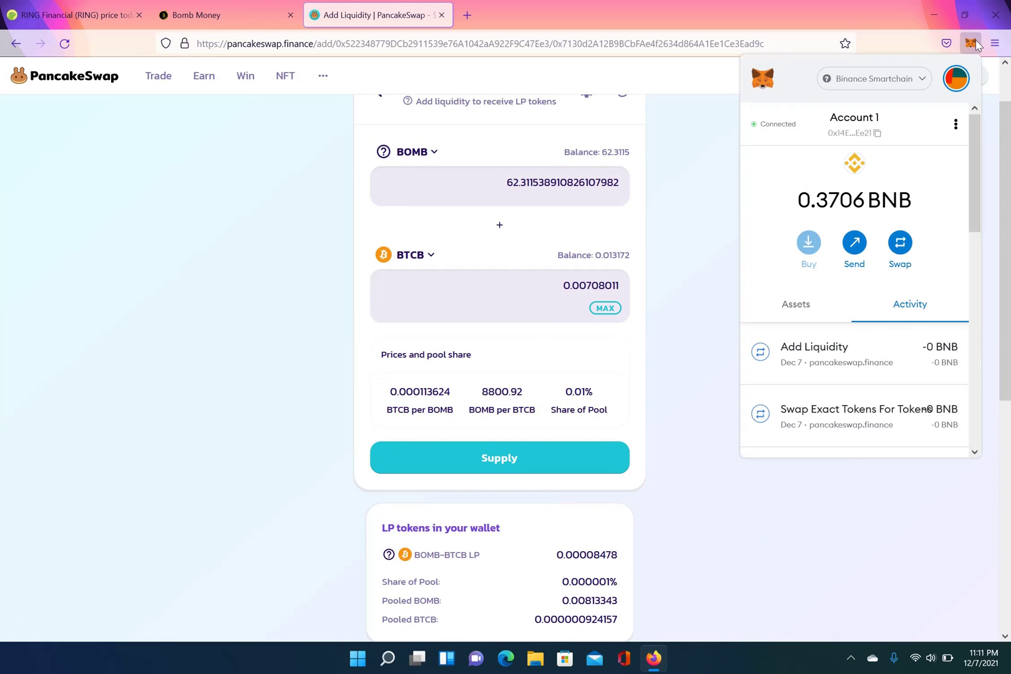
pyautogui.click(763, 525)
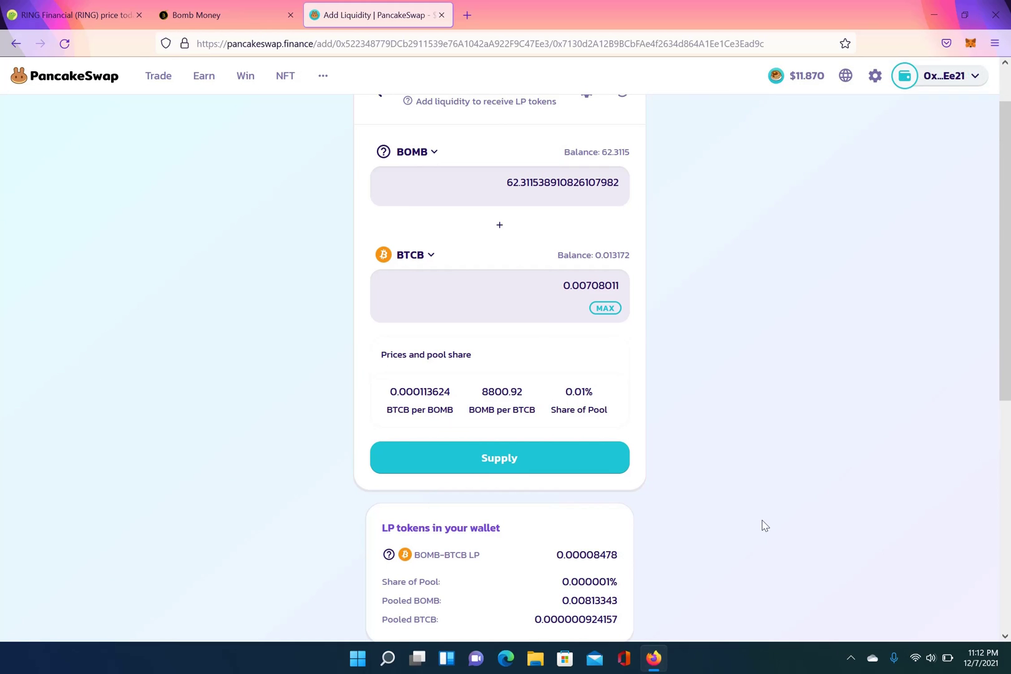
pyautogui.scroll(-4, 869, 363)
pyautogui.scroll(-3, 868, 339)
pyautogui.scroll(3, 866, 463)
pyautogui.scroll(3, 866, 463)
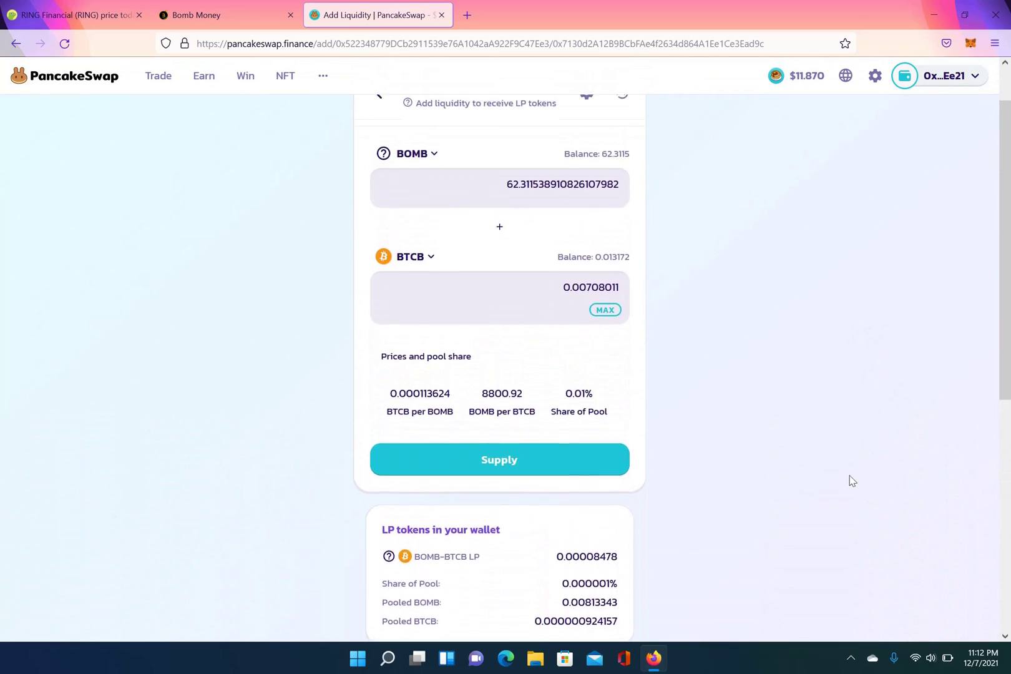
pyautogui.scroll(2, 844, 498)
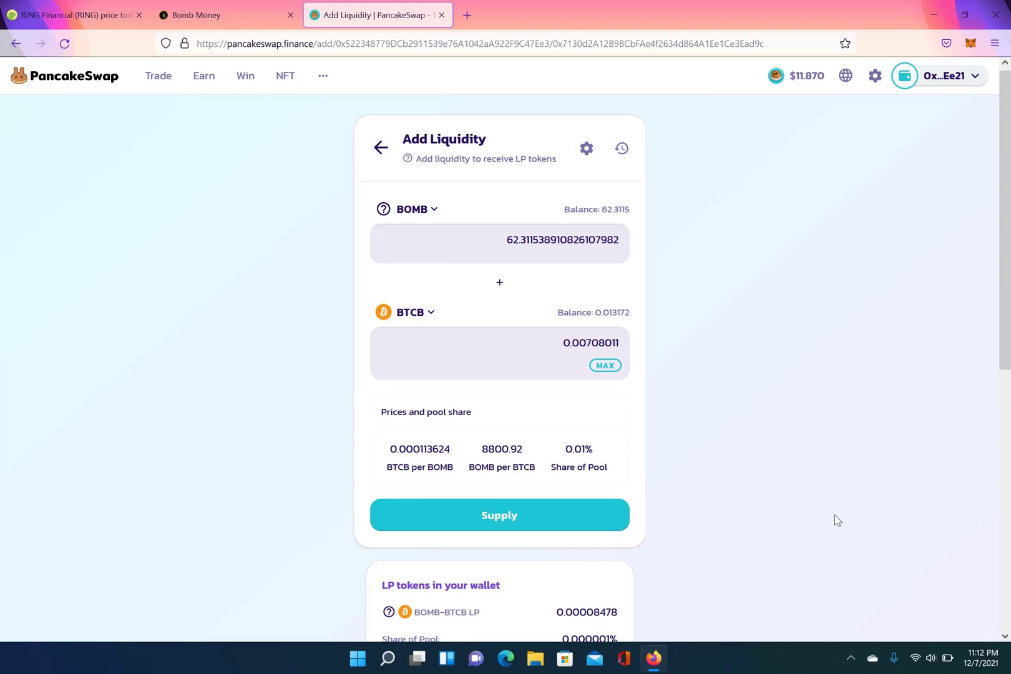
pyautogui.scroll(-3, 837, 519)
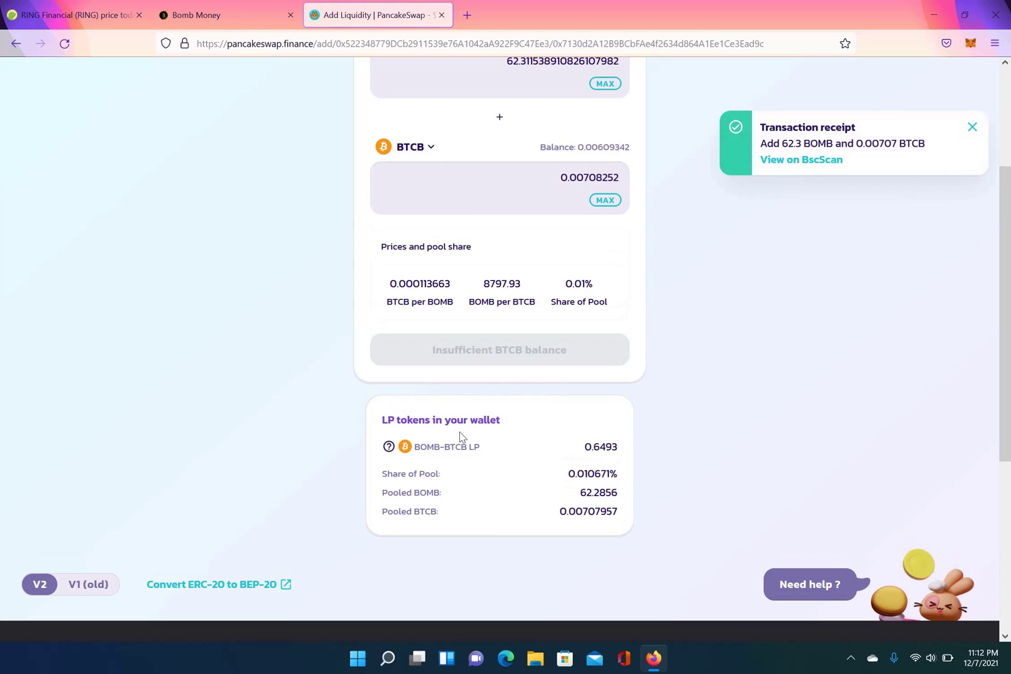
pyautogui.click(974, 128)
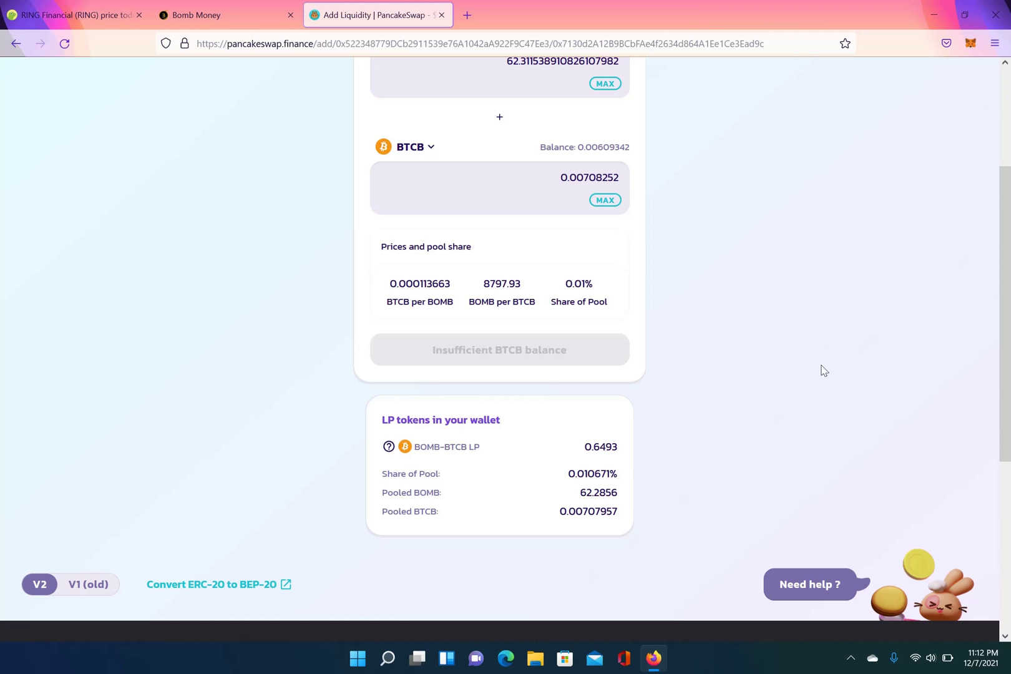
pyautogui.scroll(2, 94, 403)
pyautogui.scroll(5, 95, 466)
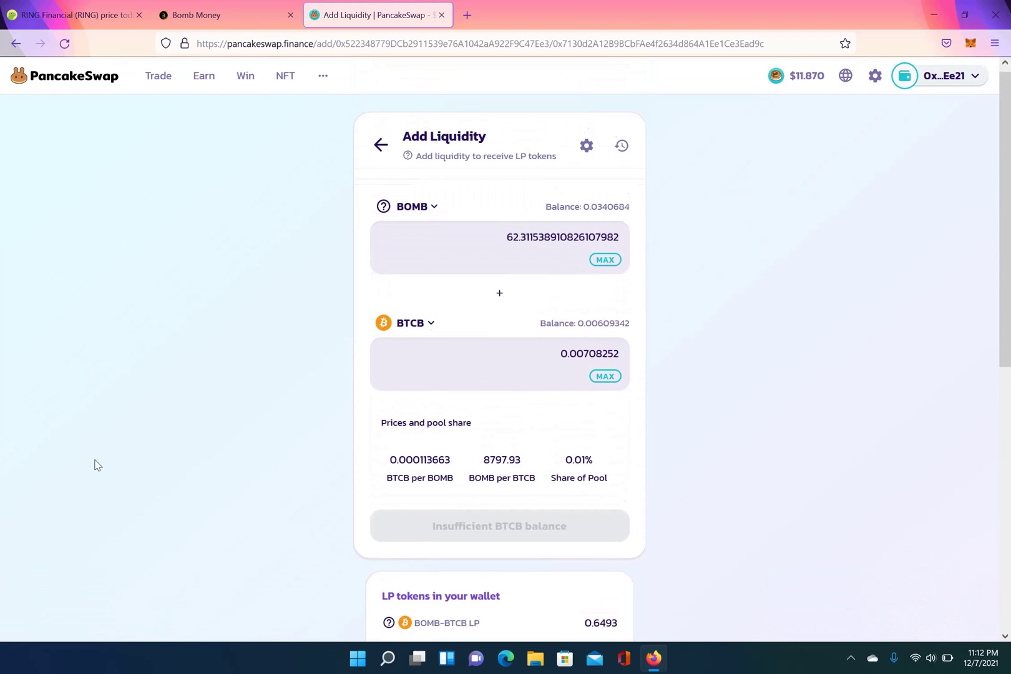
pyautogui.scroll(-2, 75, 430)
pyautogui.scroll(-2, 69, 374)
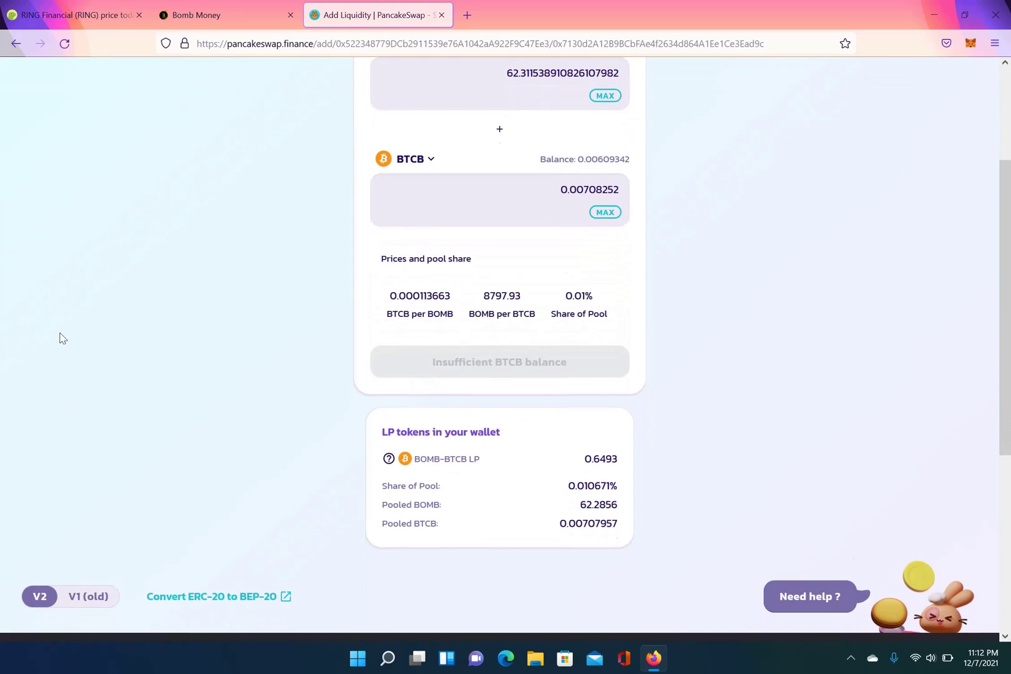
pyautogui.scroll(-3, 71, 394)
pyautogui.scroll(1, 72, 409)
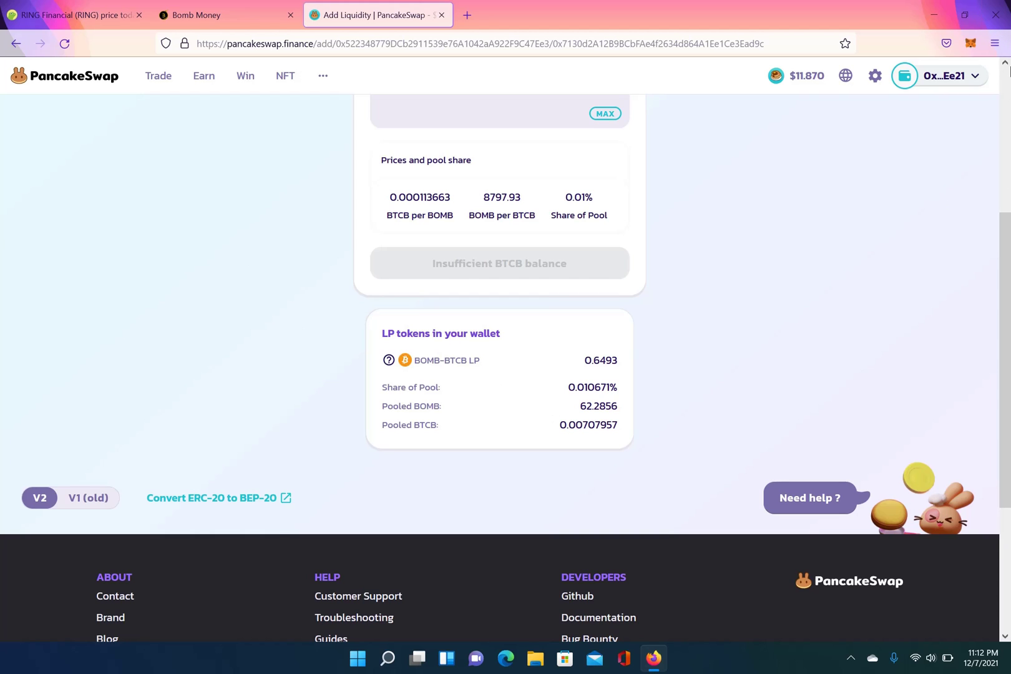
pyautogui.click(1005, 63)
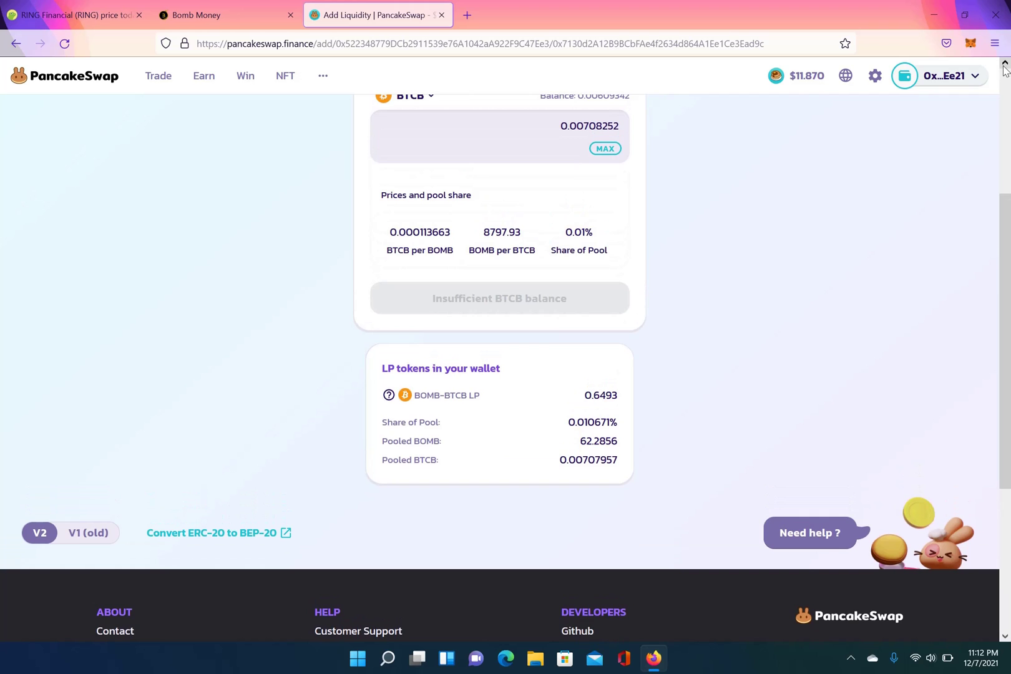
pyautogui.moveTo(1005, 63); pyautogui.dragTo(1004, 63)
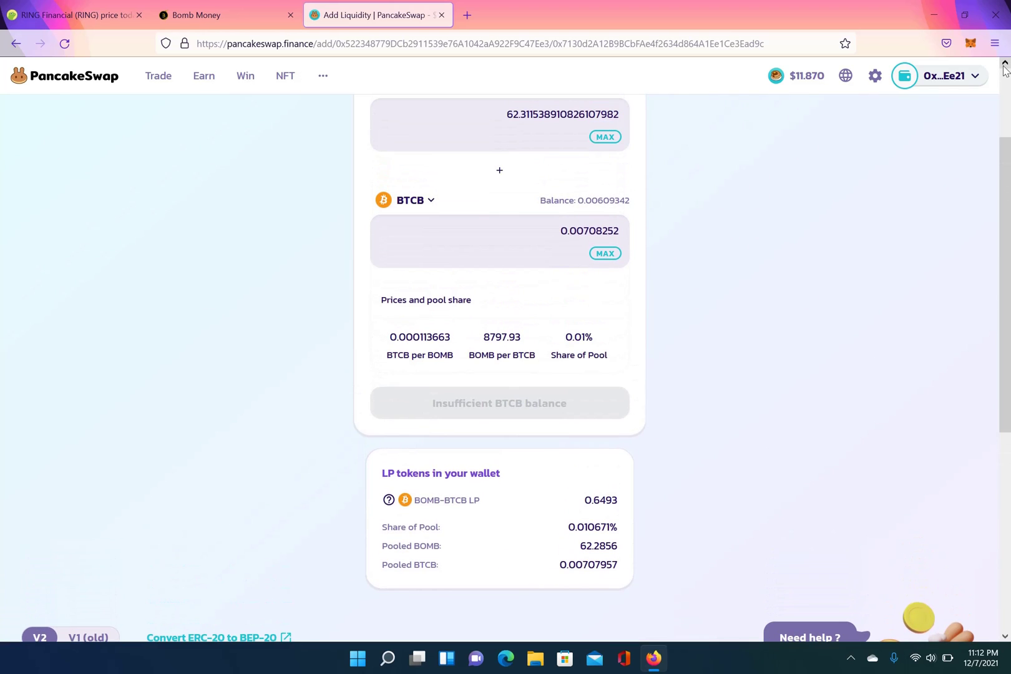
pyautogui.click(1004, 63)
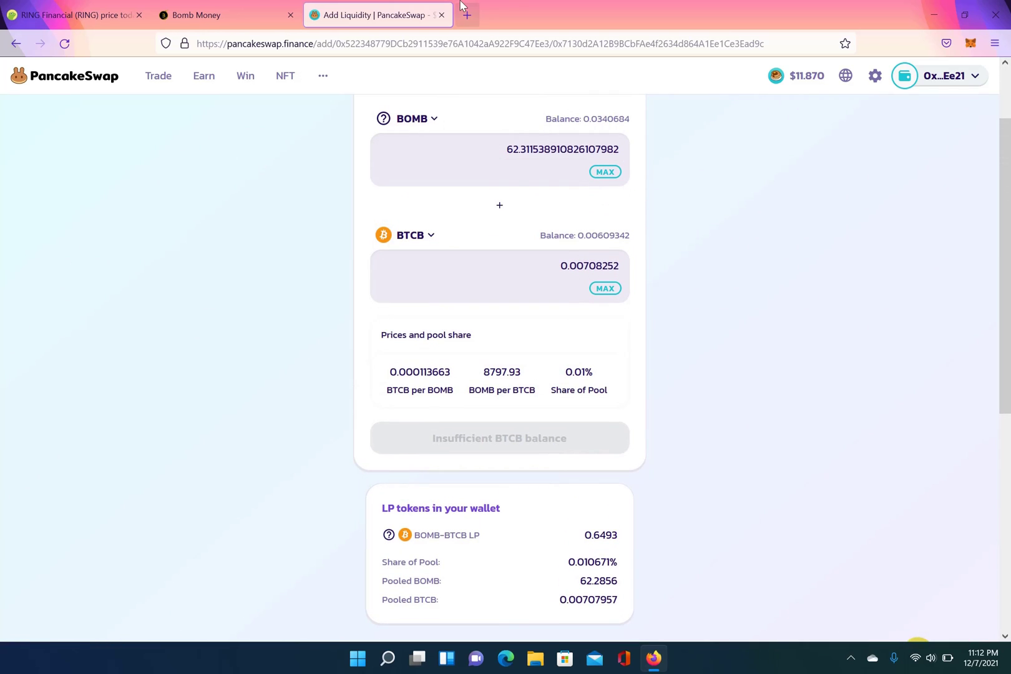
# Open the BOMB-BTCB-LP farm pool in Bomb Money and check the wallet's token balances
pyautogui.click(196, 15)
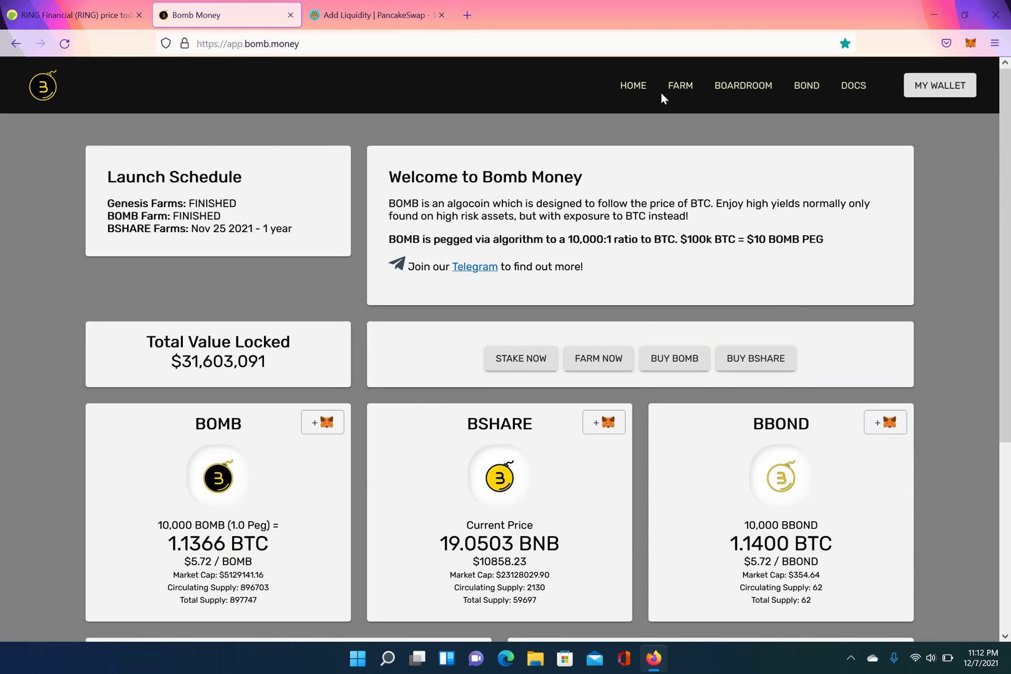
pyautogui.click(679, 86)
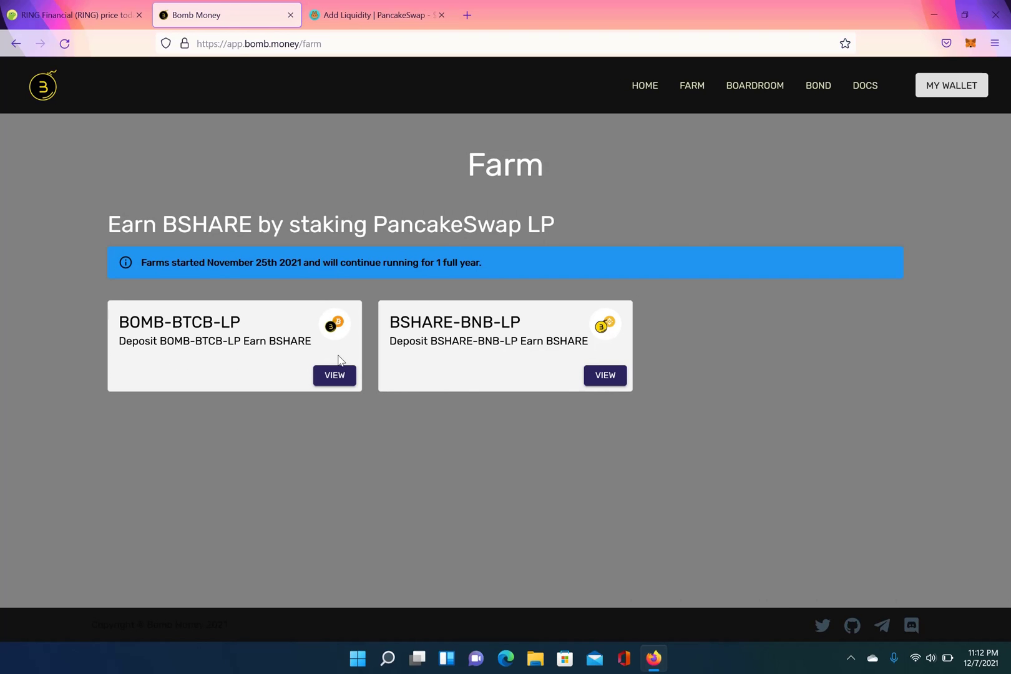
pyautogui.click(334, 375)
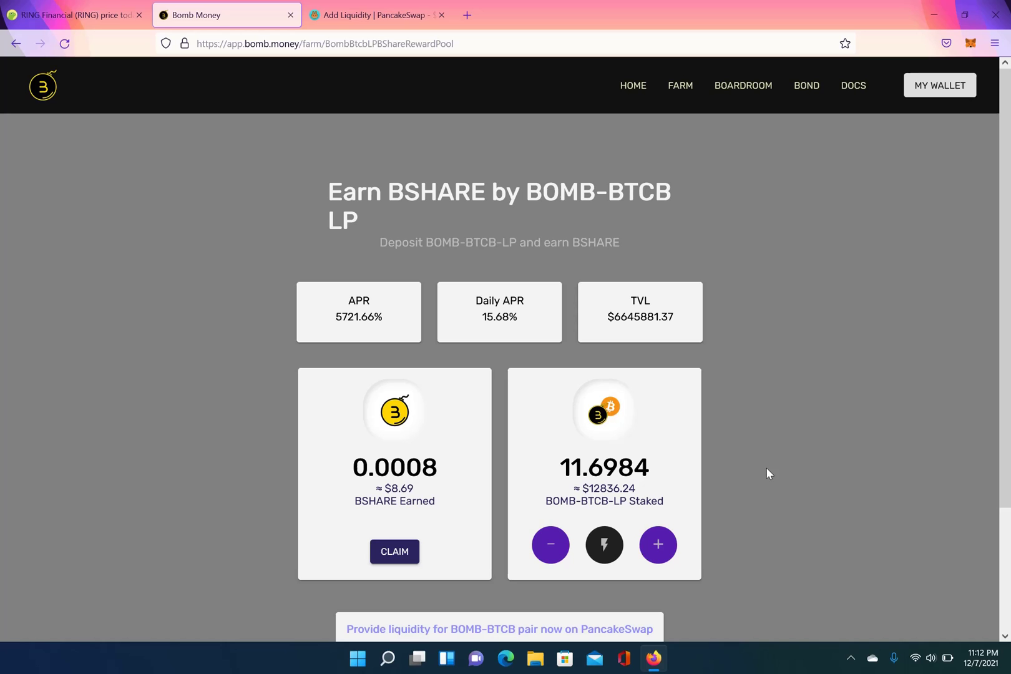
pyautogui.click(940, 85)
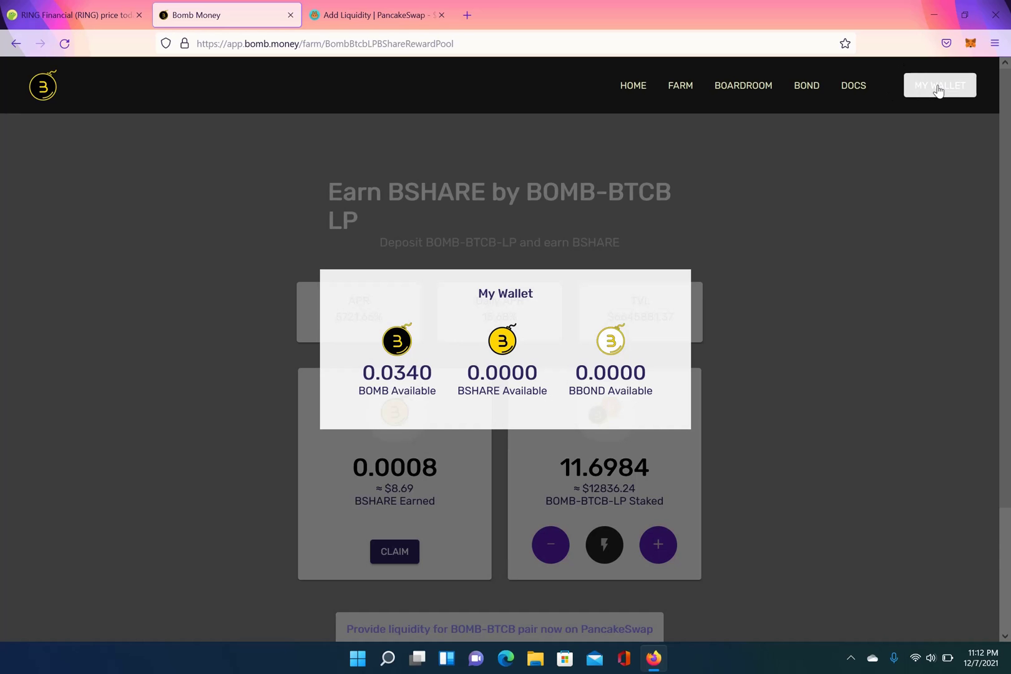
pyautogui.click(770, 460)
pyautogui.scroll(-3, 707, 546)
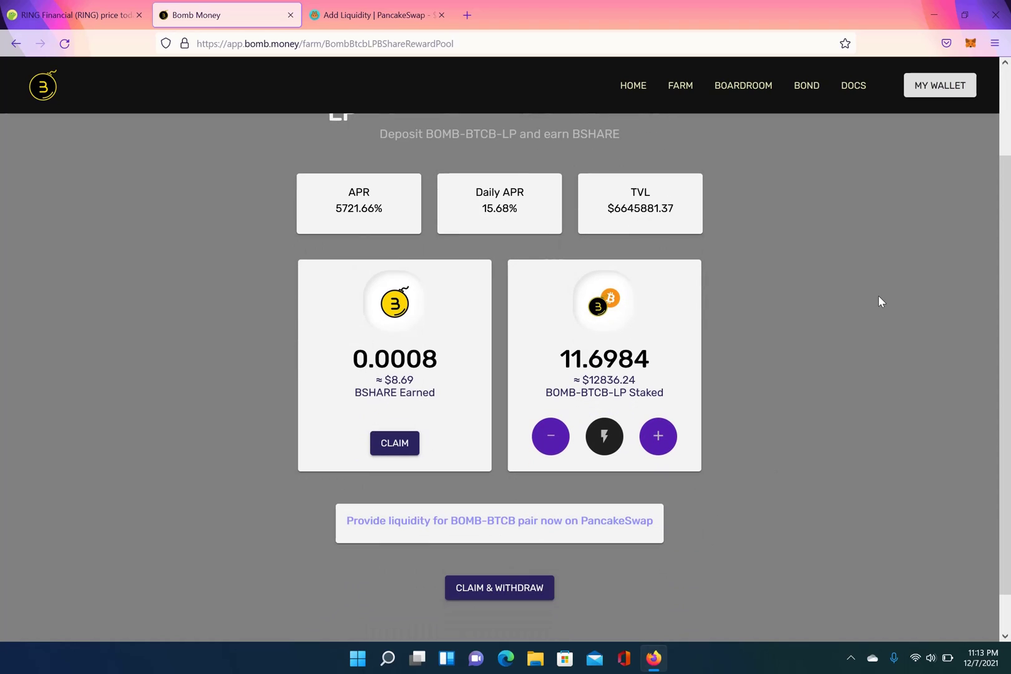
# Deposit the full 0.6493 BOMB-BTCB-LP balance into the farm and confirm
pyautogui.click(658, 435)
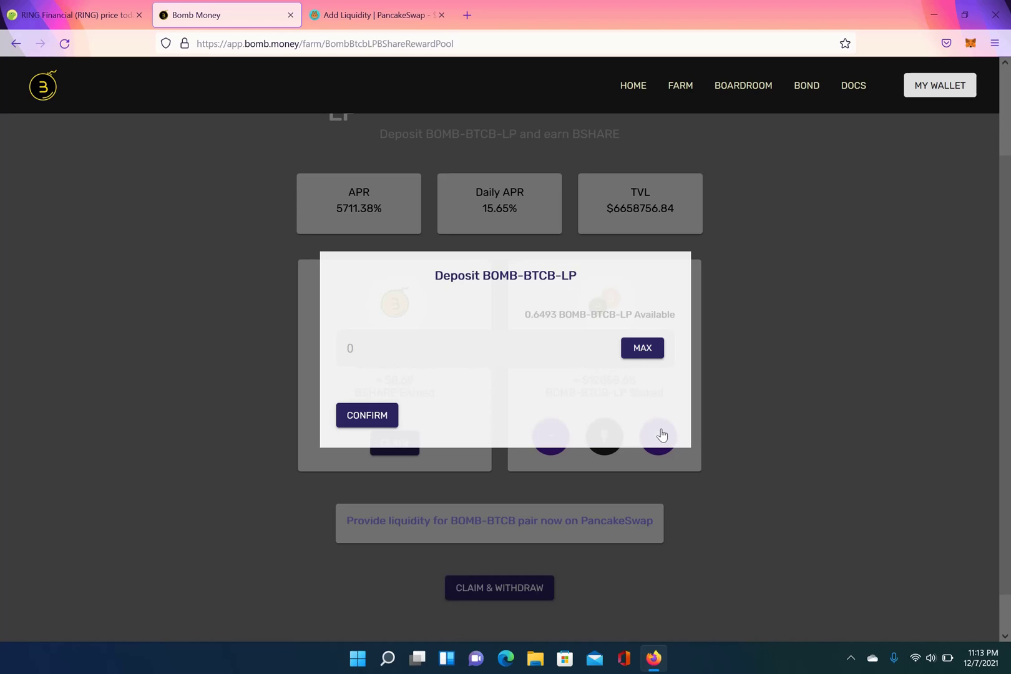
pyautogui.click(642, 347)
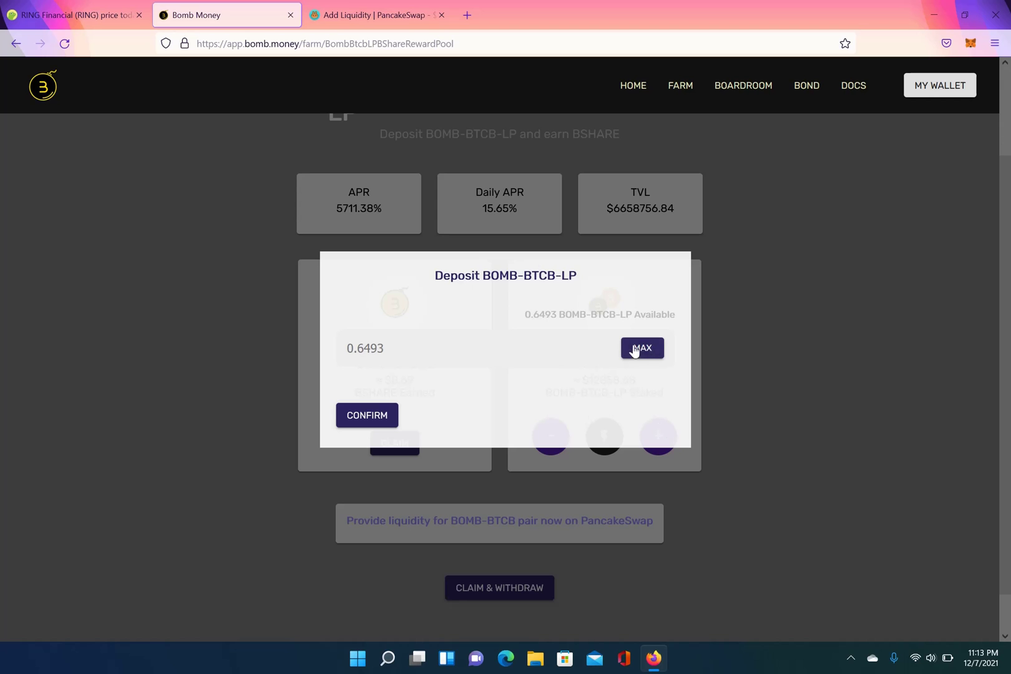
pyautogui.click(378, 418)
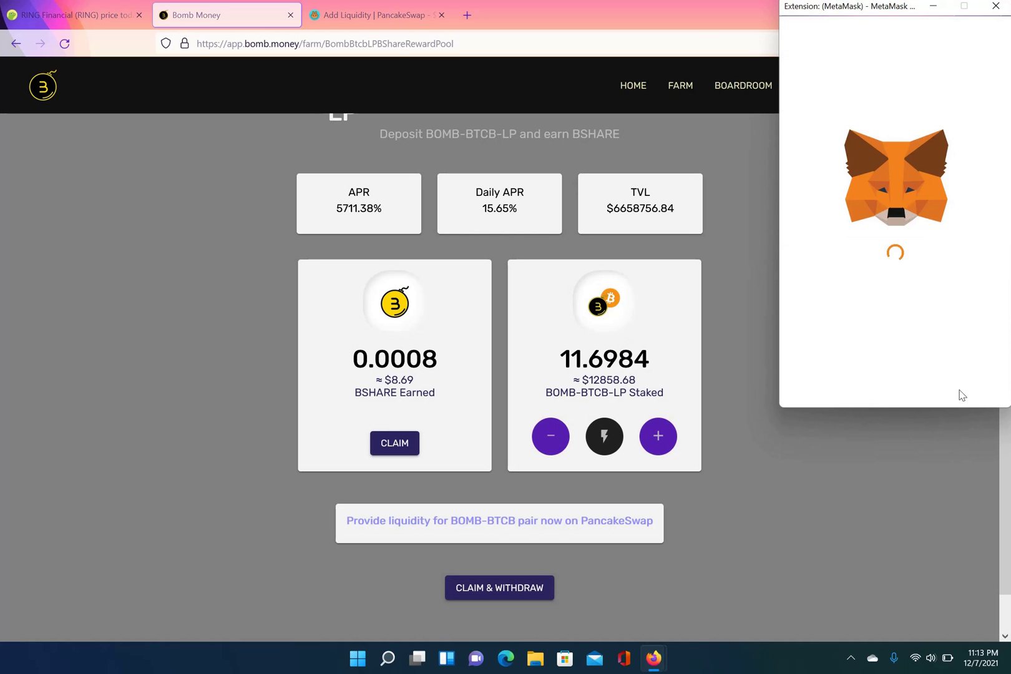
pyautogui.scroll(-1, 1005, 403)
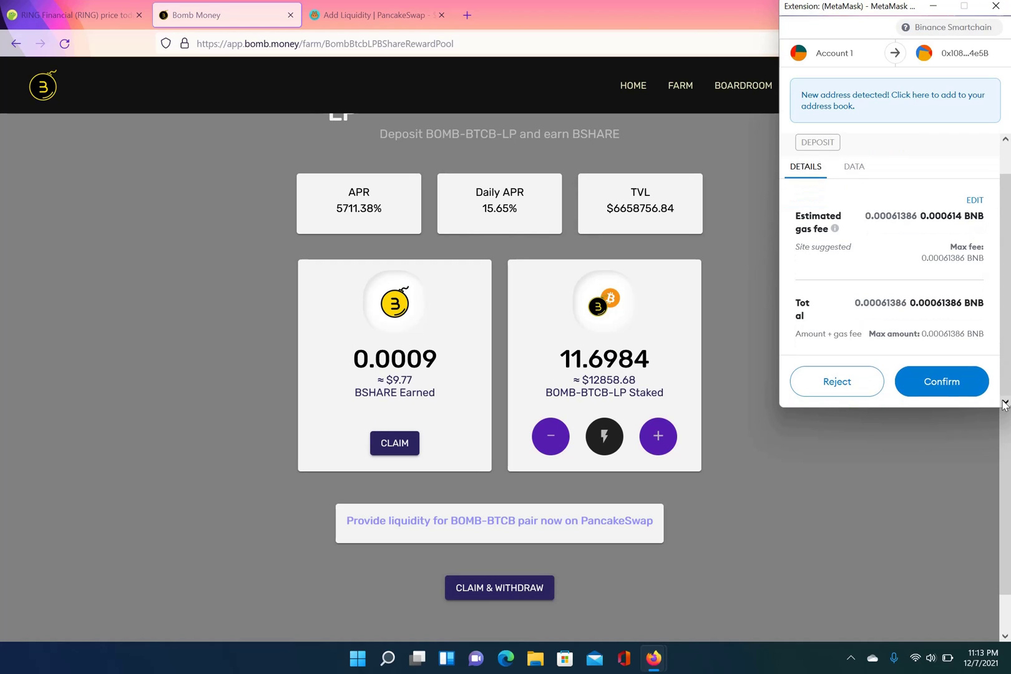
# Approve the 0.6493 LP deposit and speed it up with a 10.5 gas price
pyautogui.click(934, 381)
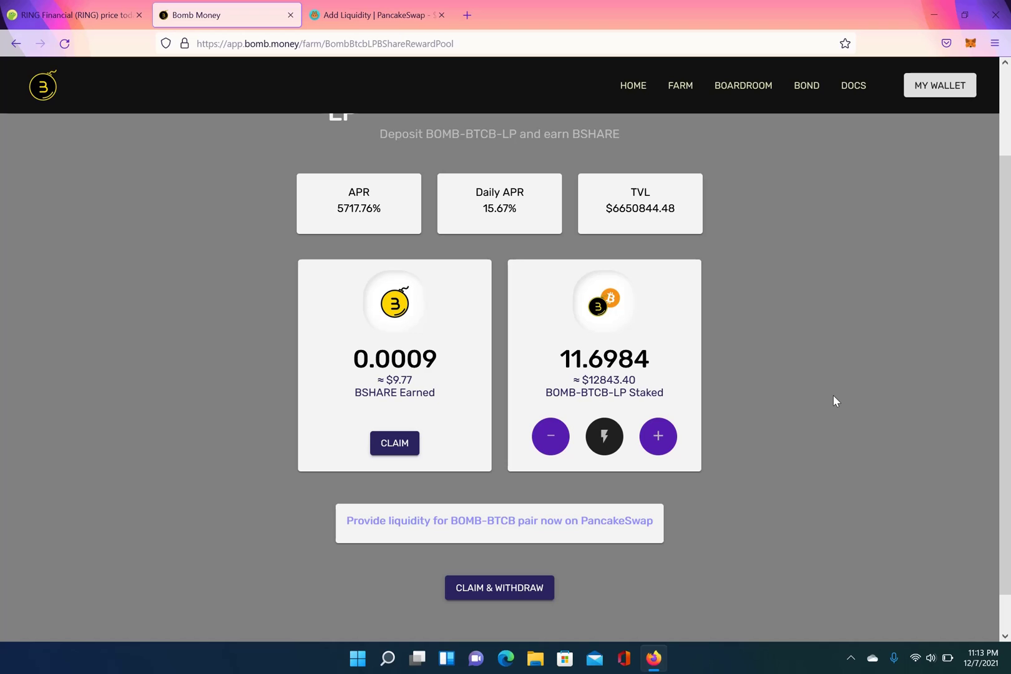
pyautogui.click(970, 43)
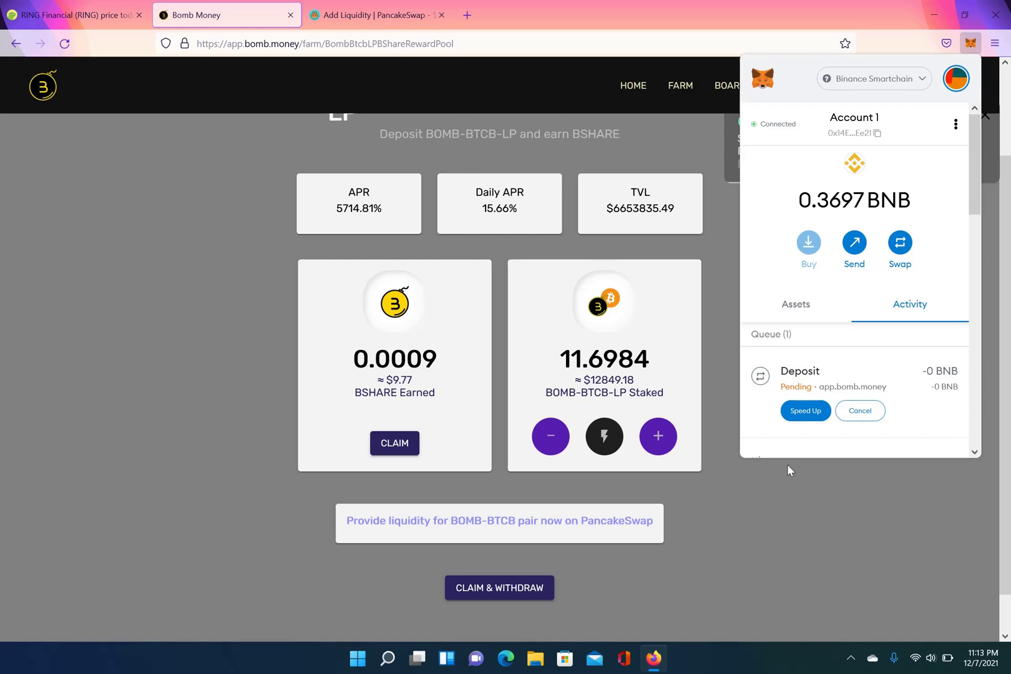
pyautogui.click(806, 410)
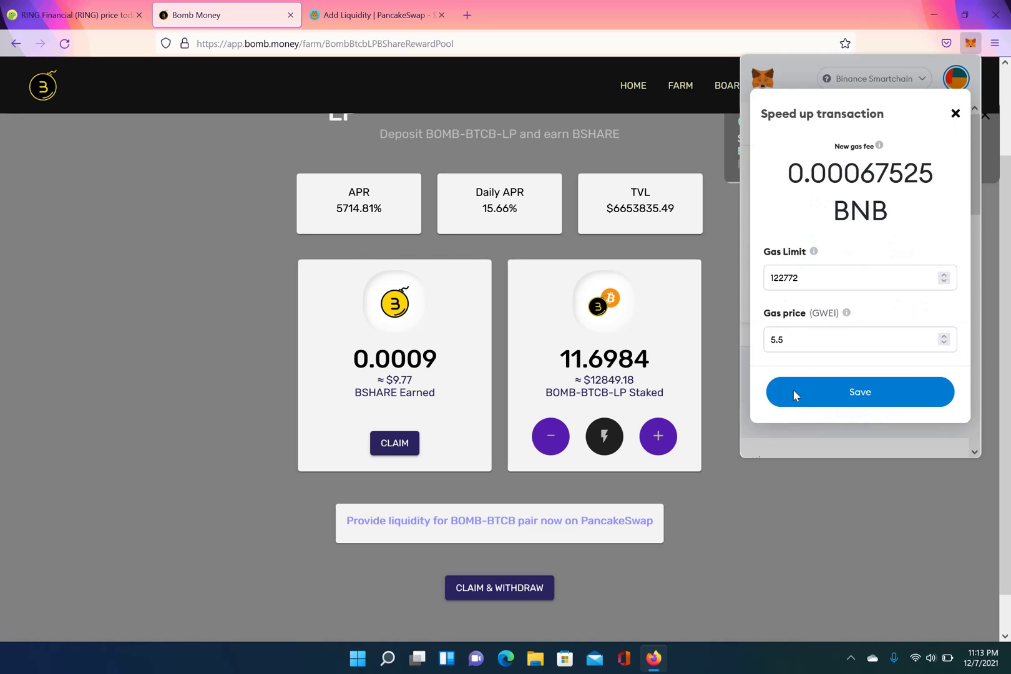
pyautogui.click(770, 339)
pyautogui.press('BackSpace')
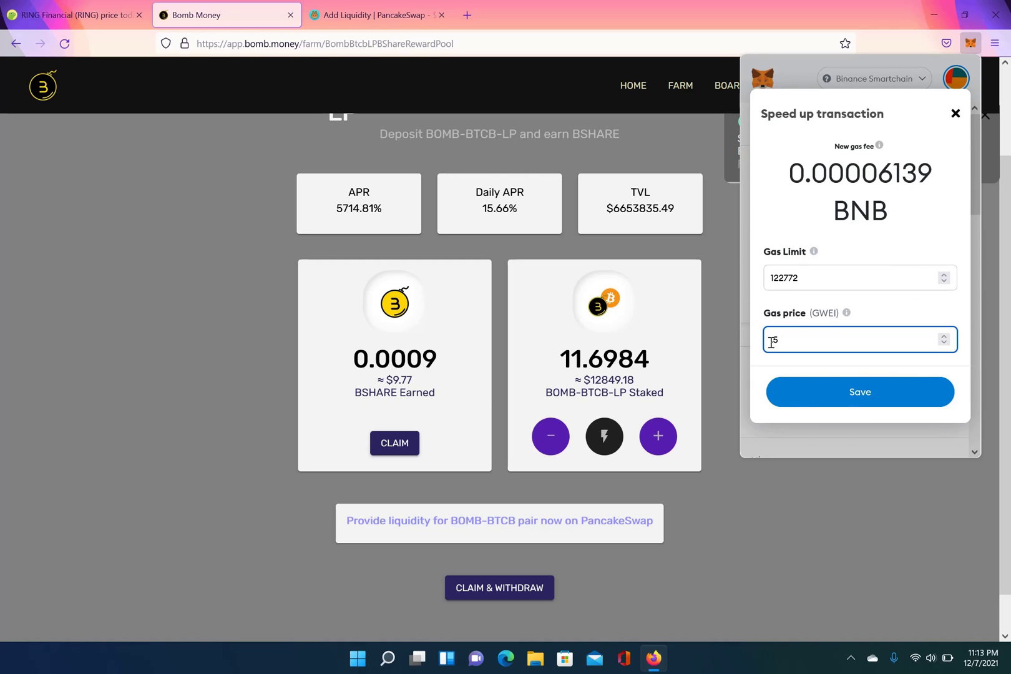
pyautogui.write('10')
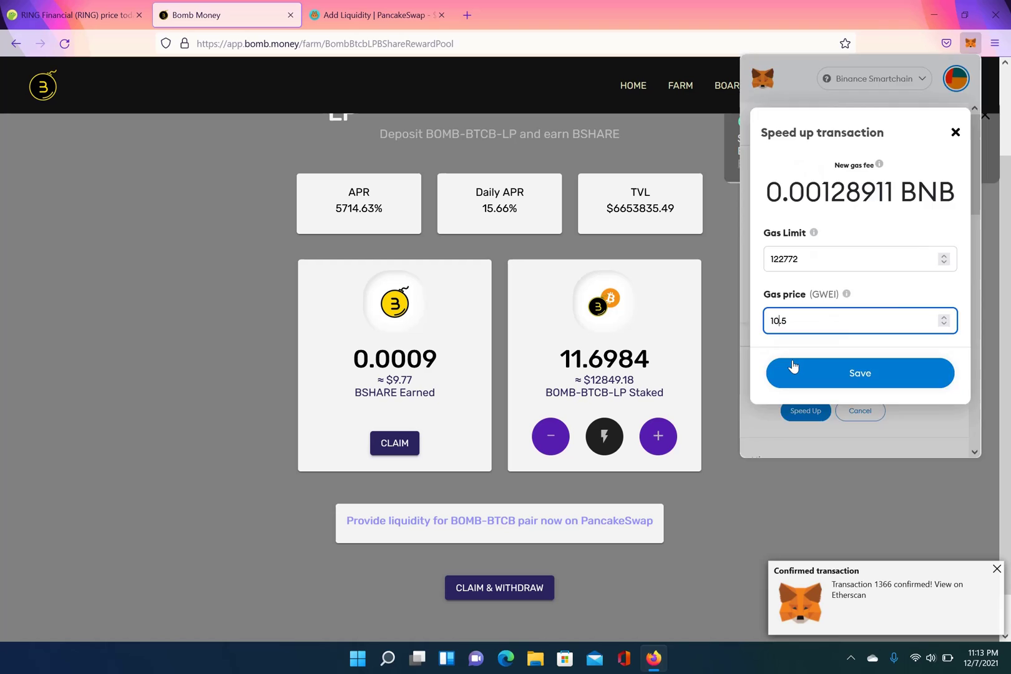
pyautogui.click(797, 372)
pyautogui.click(886, 511)
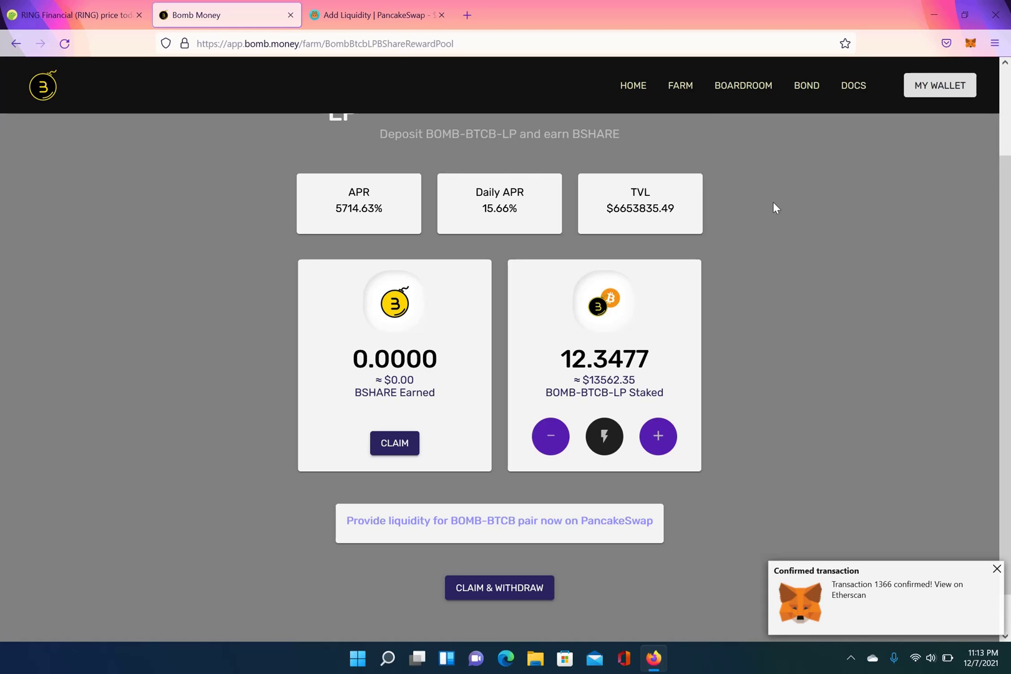
# Dismiss the confirmed-transaction notice and reach the Boardroom showing epoch 17 and 3979.79% APR
pyautogui.click(995, 568)
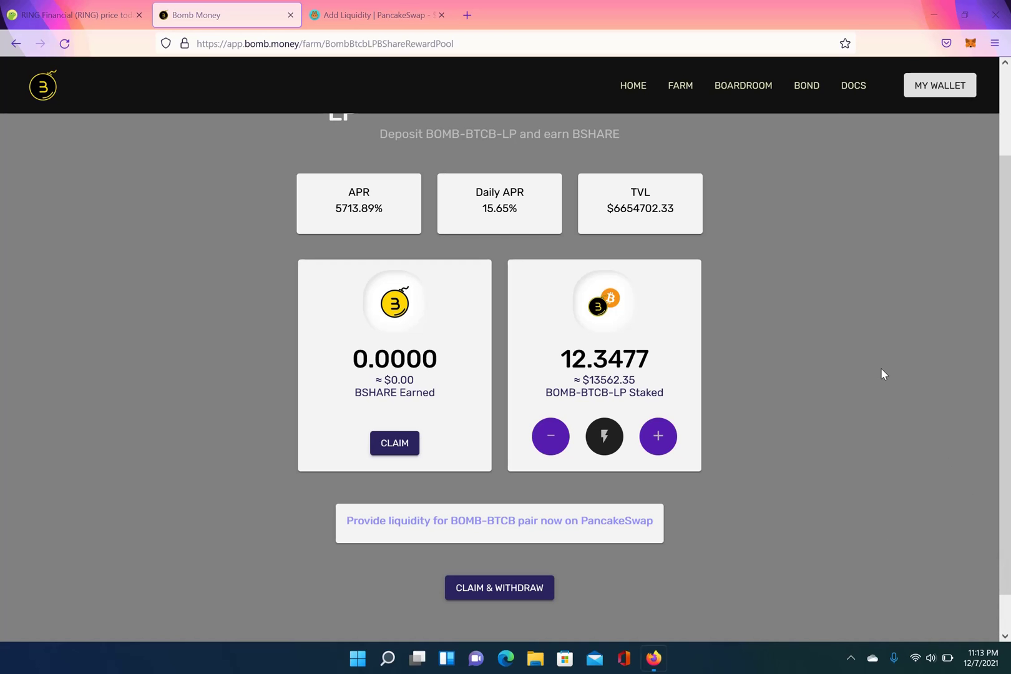
pyautogui.click(679, 85)
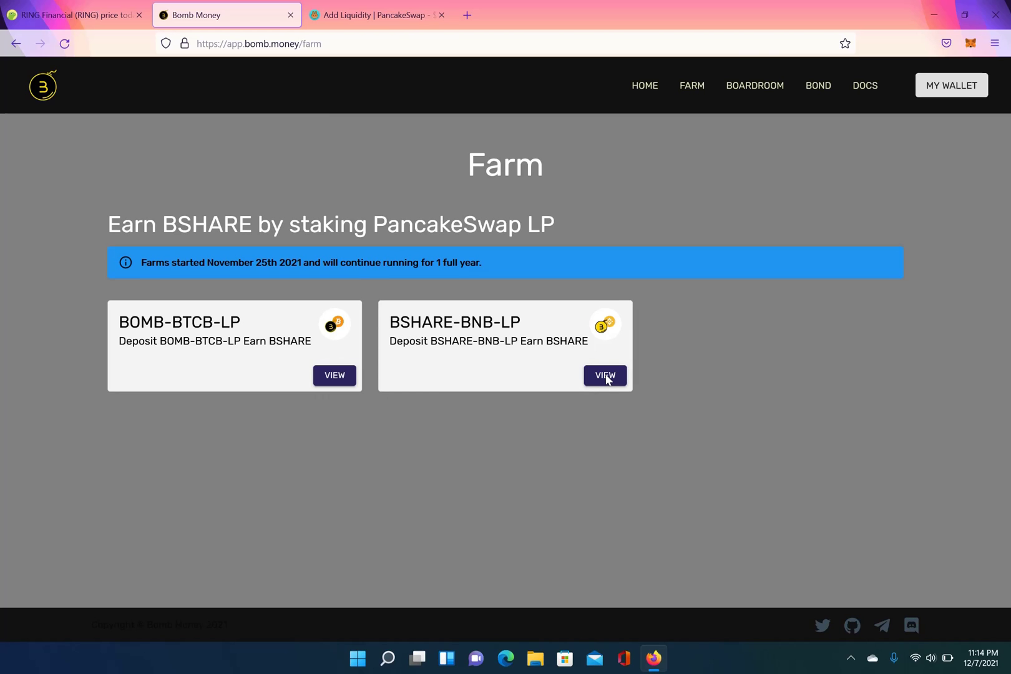
pyautogui.click(755, 86)
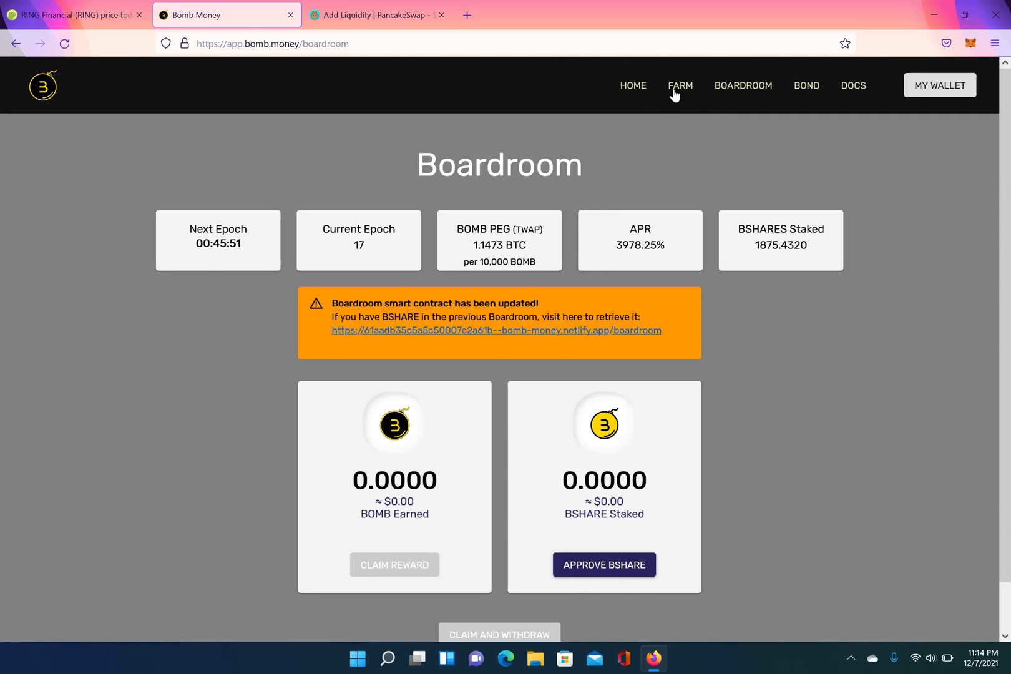
pyautogui.click(635, 90)
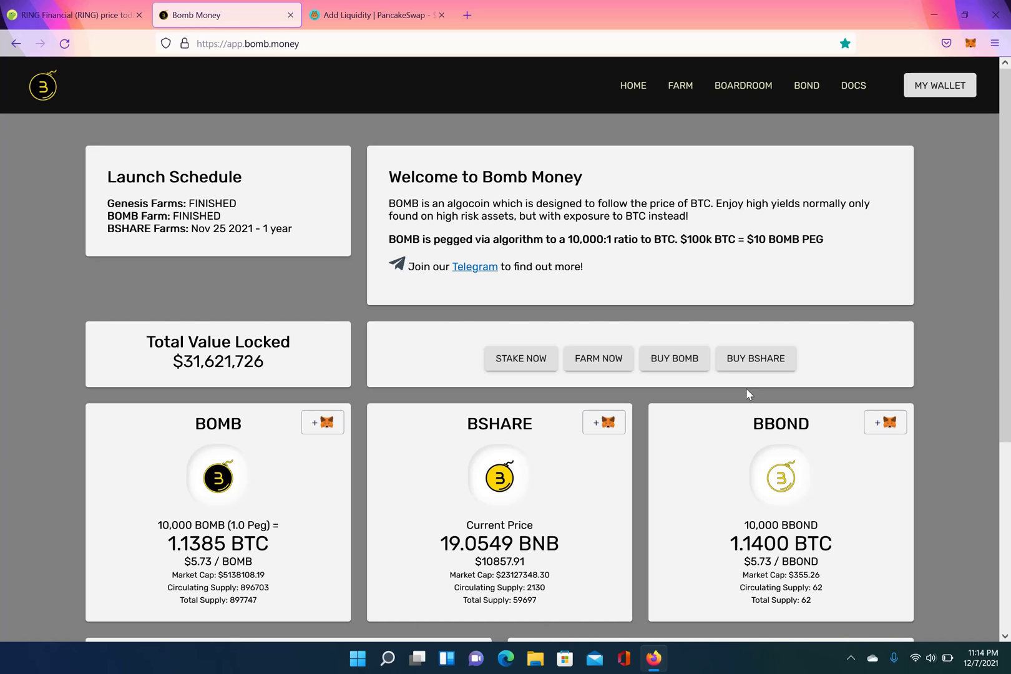
pyautogui.click(739, 86)
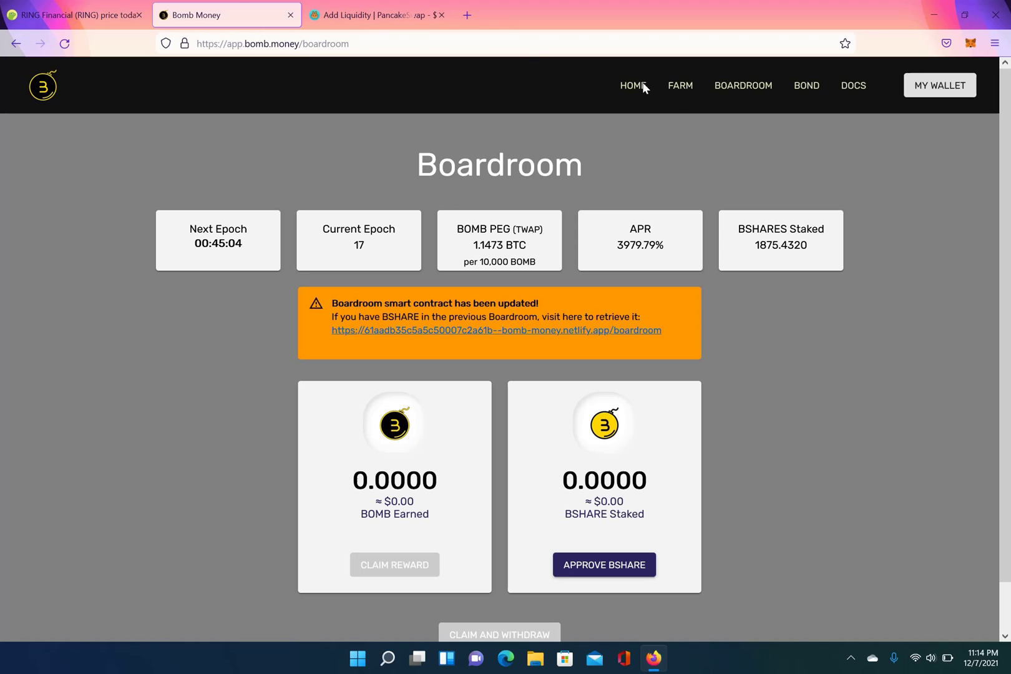
pyautogui.click(851, 657)
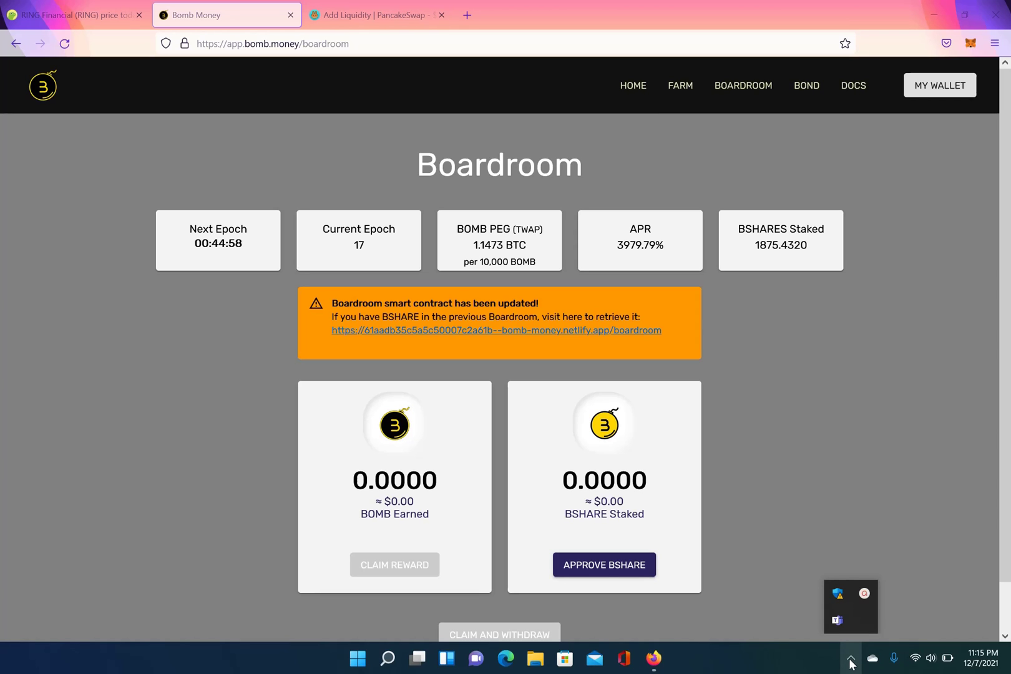
pyautogui.click(865, 593)
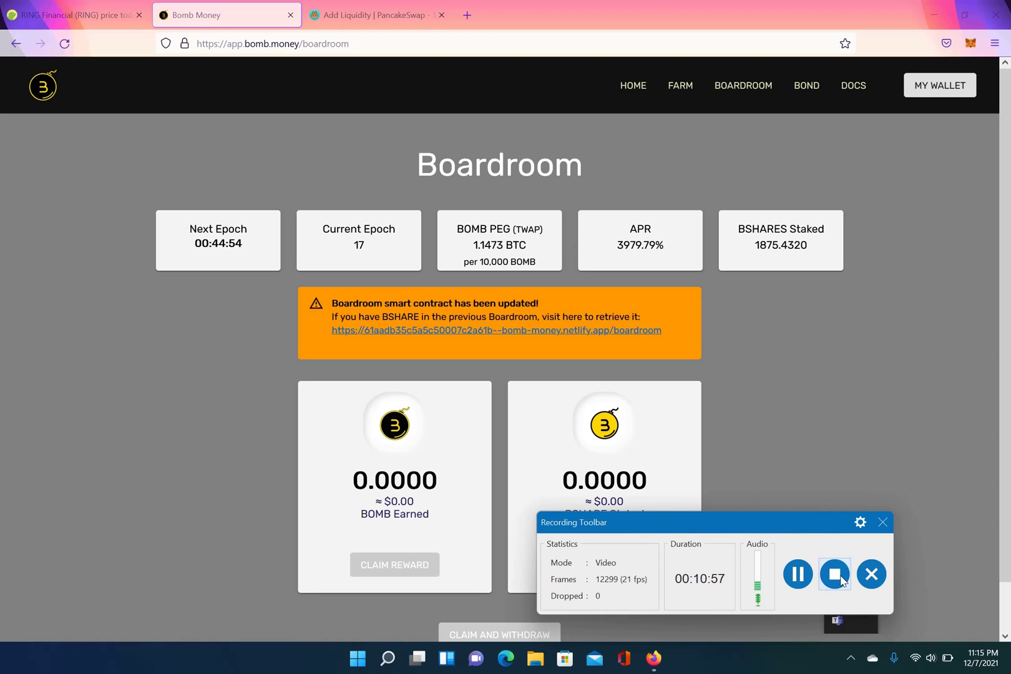